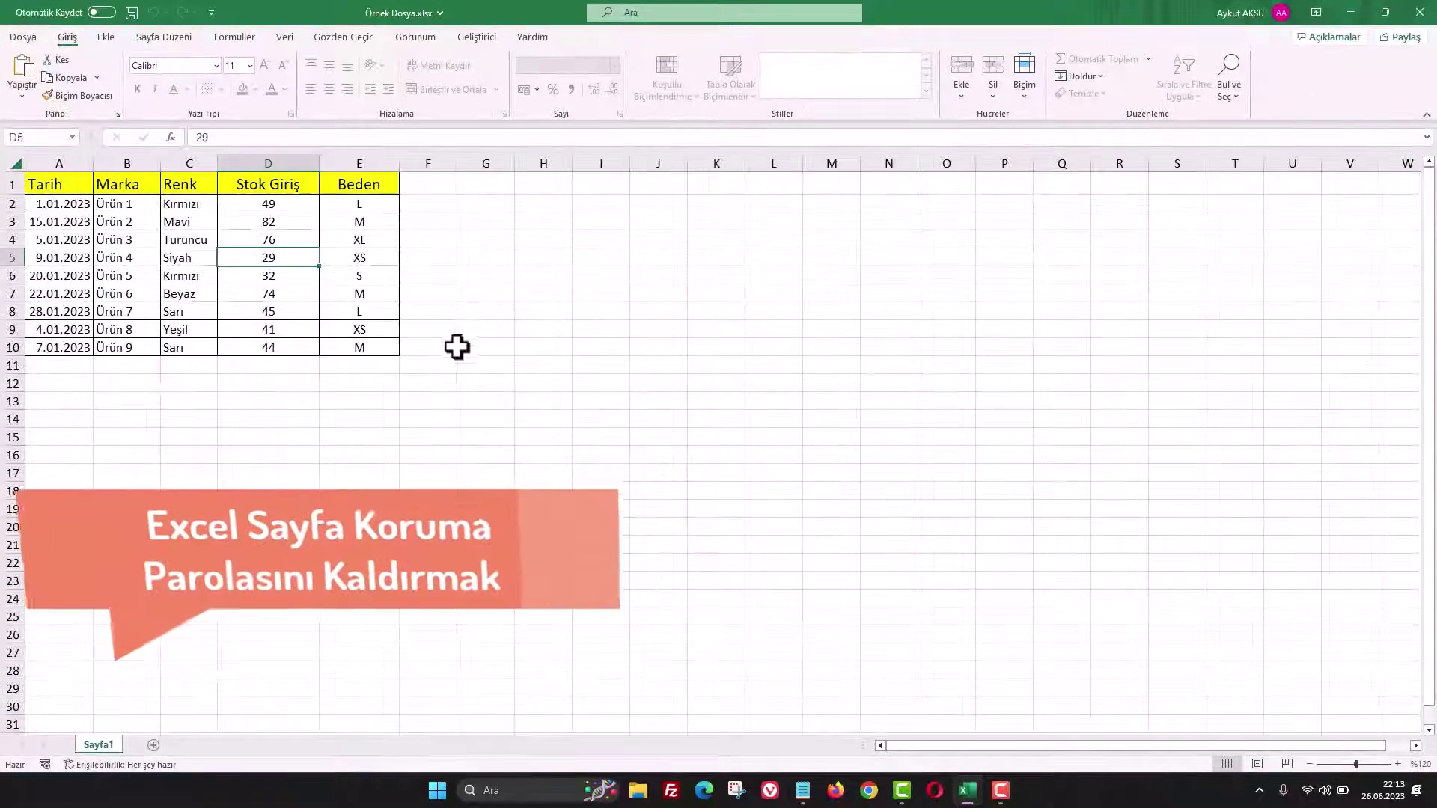
Open Örnek Dosya.xlsx and dismiss the protected-sheet warning
click(184, 235)
double_click(187, 239)
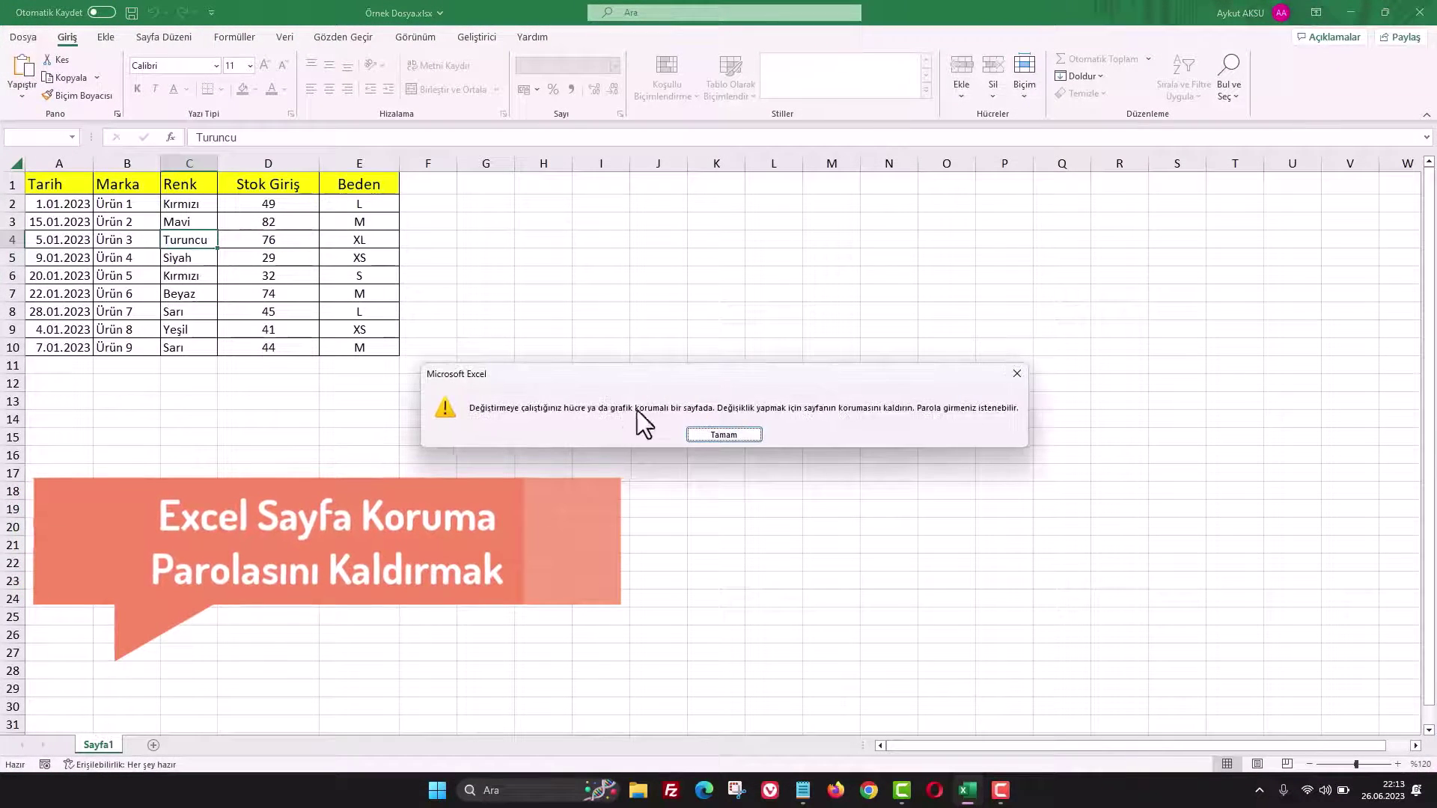
key(Return)
Try editing cells D7 and E8, dismissing the protection warning each time
click(311, 297)
double_click(311, 297)
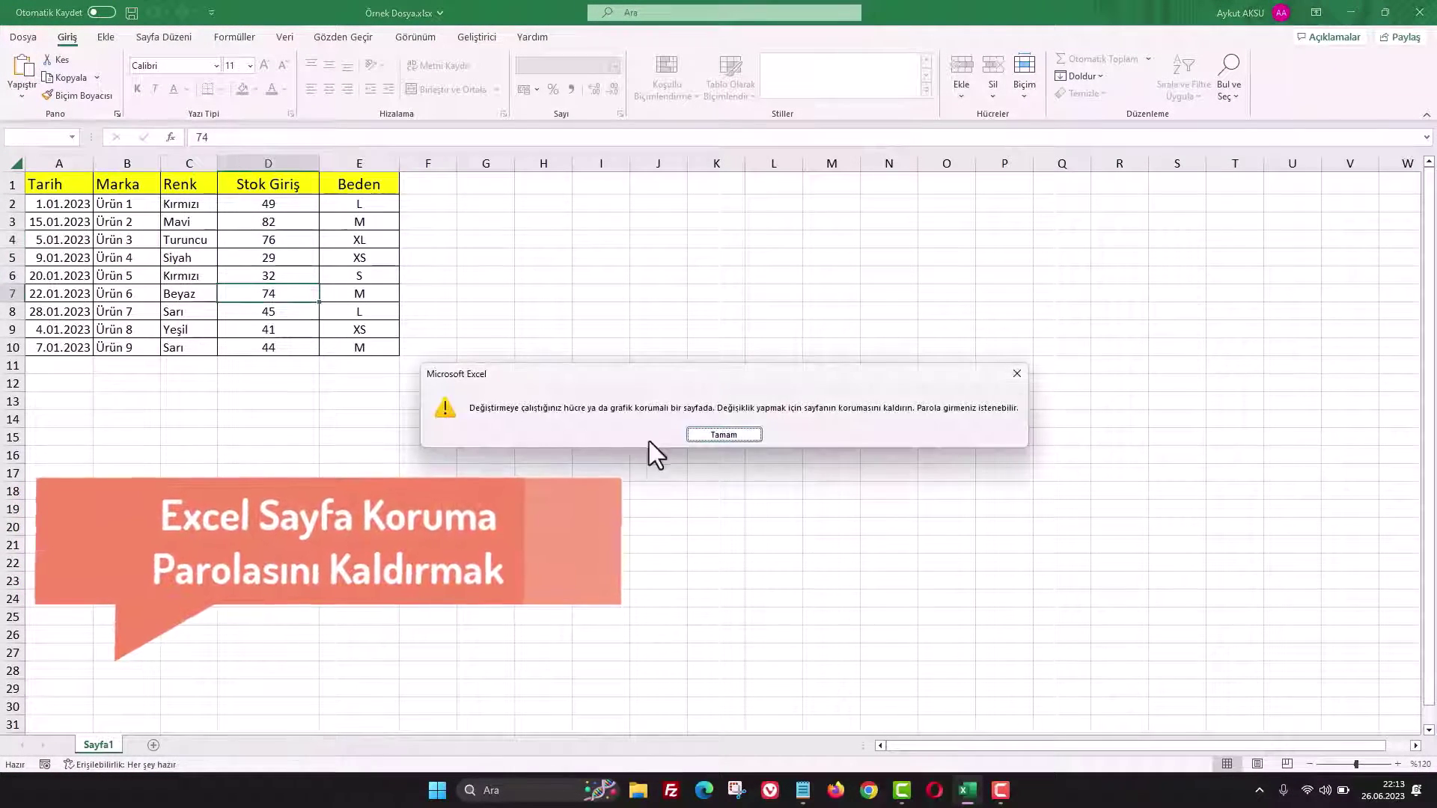
click(704, 440)
click(364, 318)
double_click(364, 318)
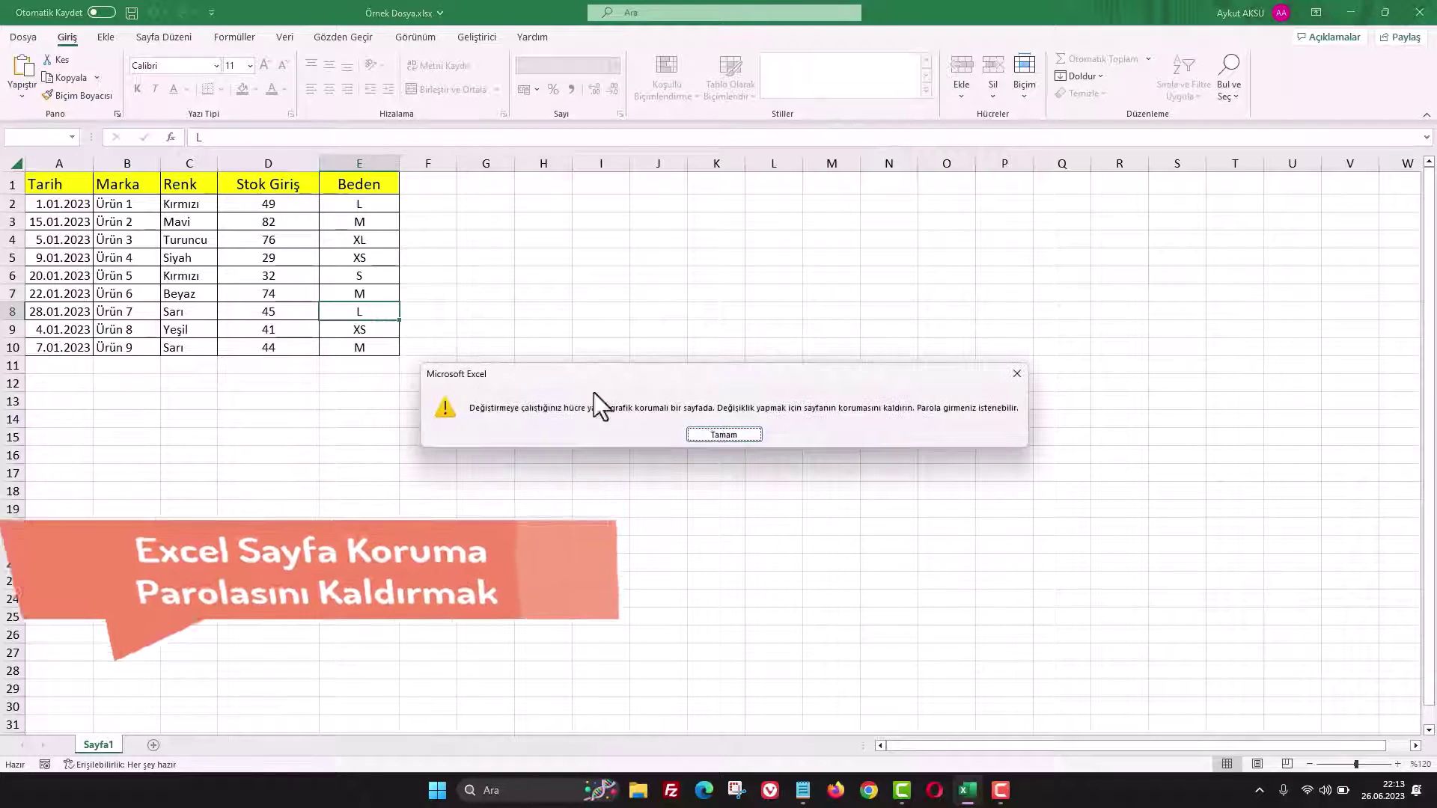
click(722, 438)
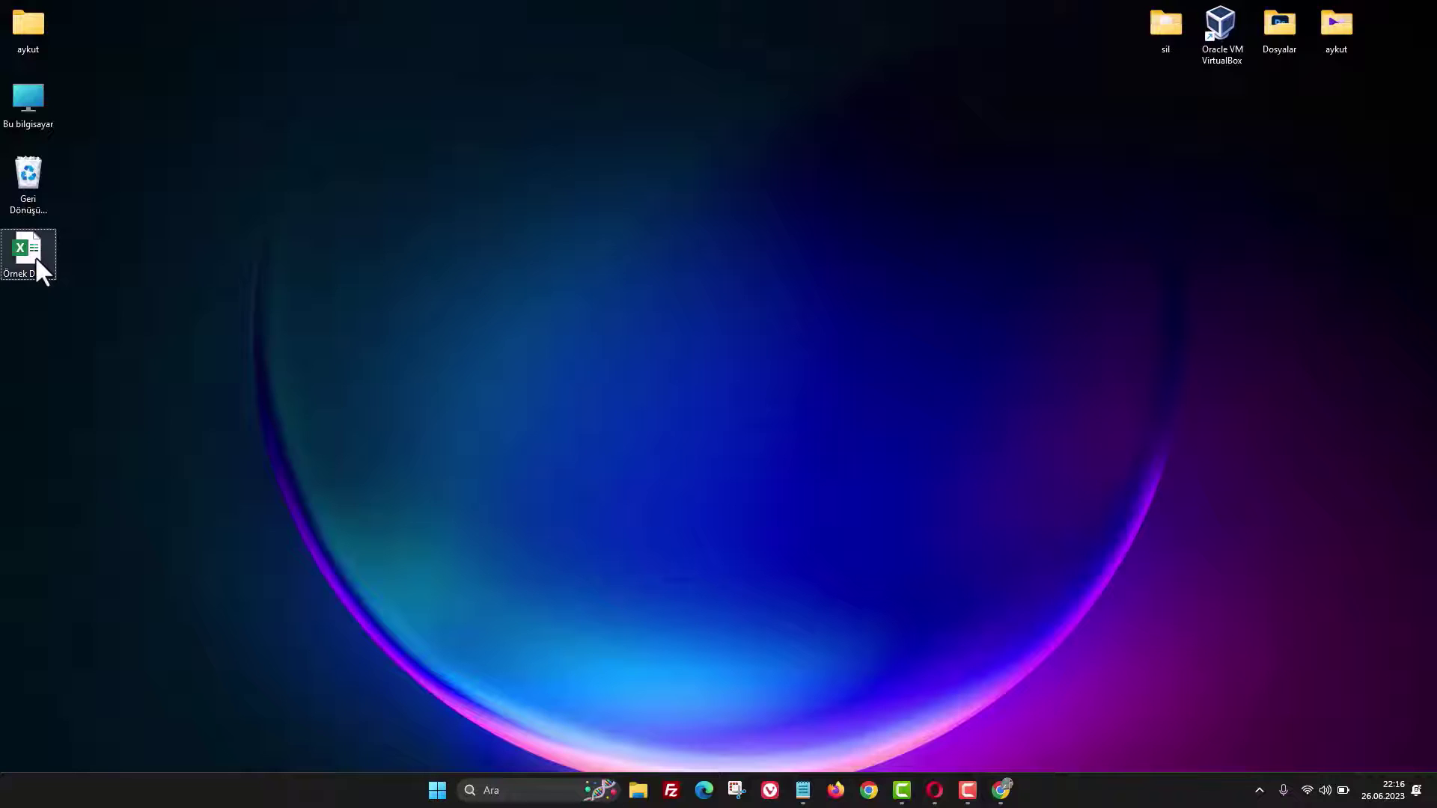
Duplicate Örnek Dosya on the desktop as Örnek Dosya - Kopya
right_click(35, 256)
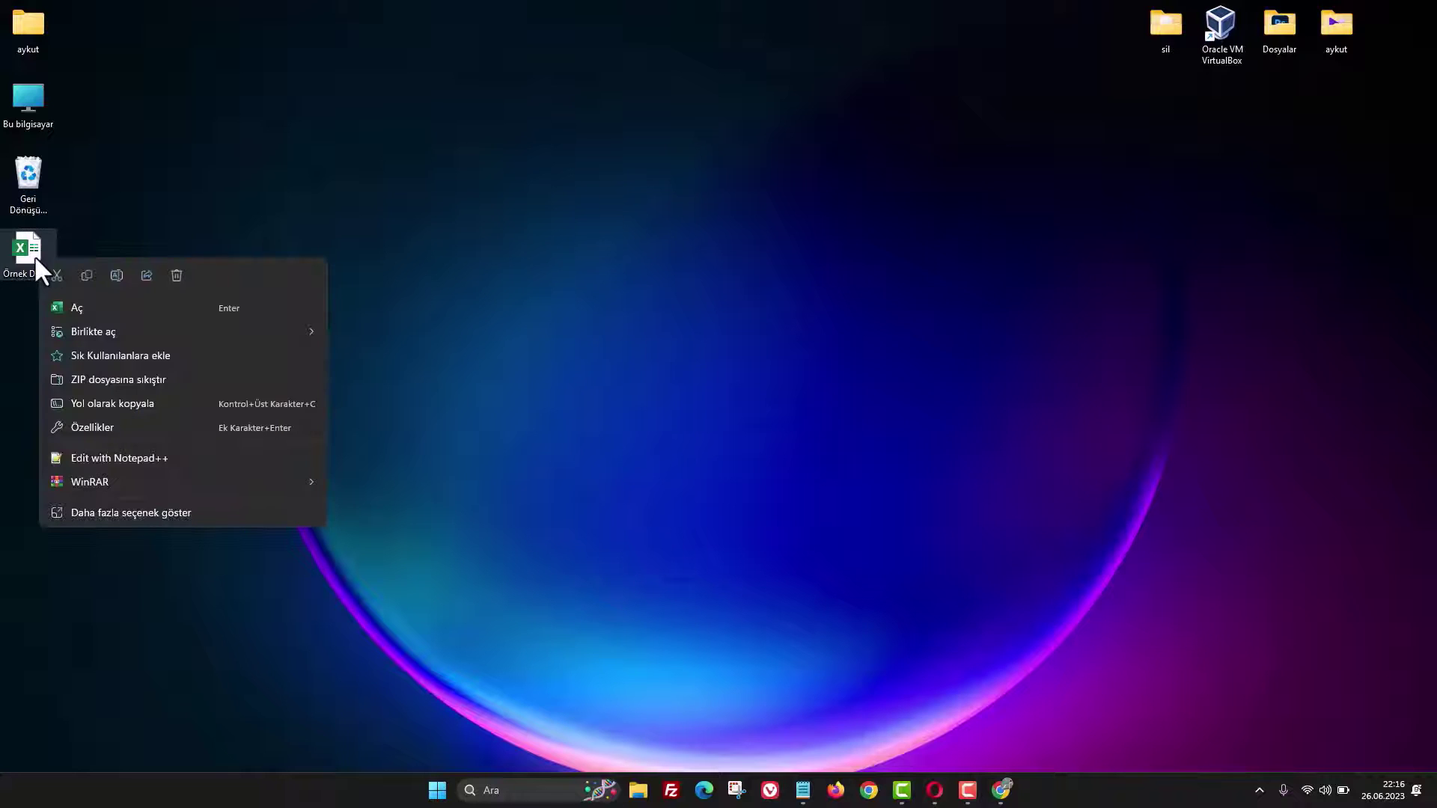
click(88, 274)
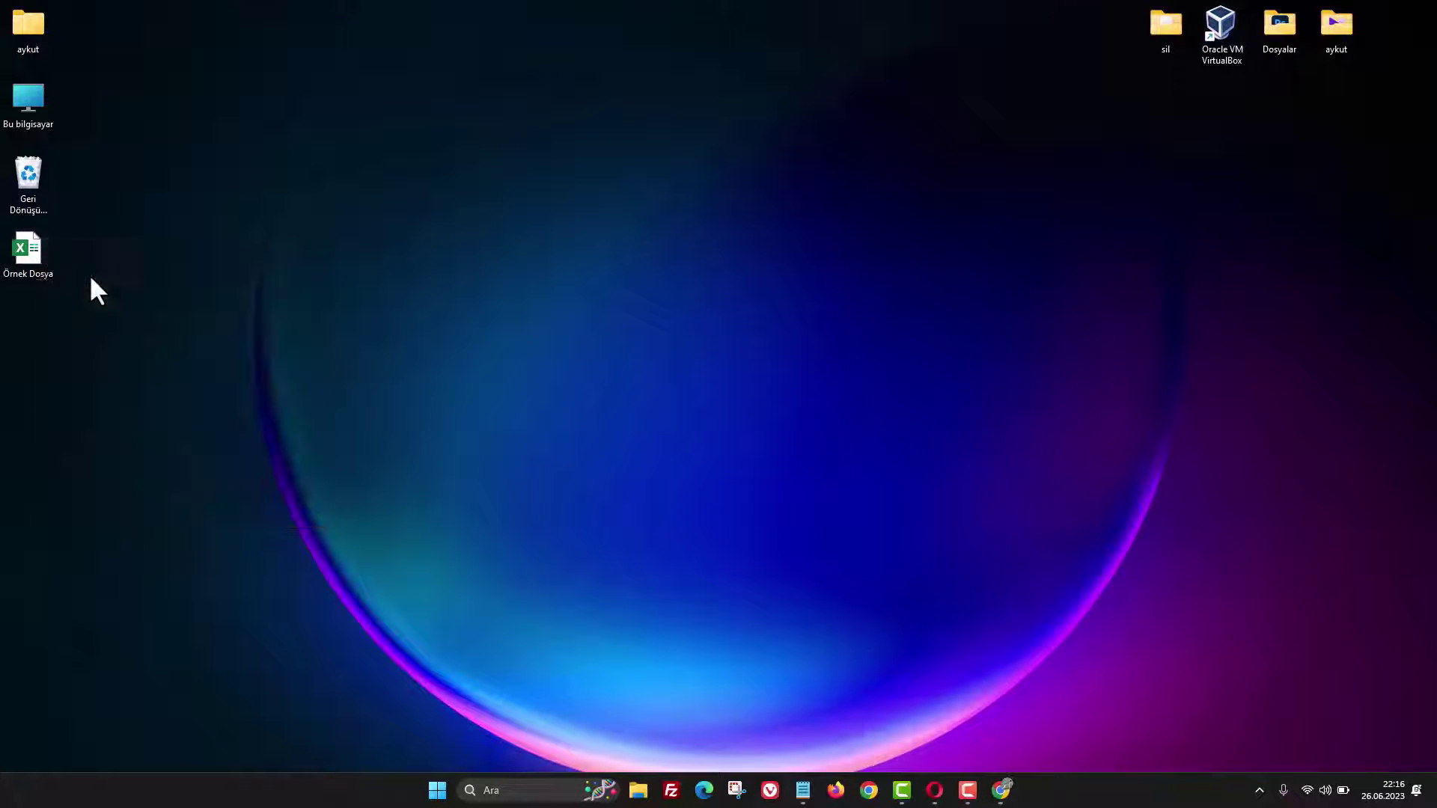
right_click(47, 330)
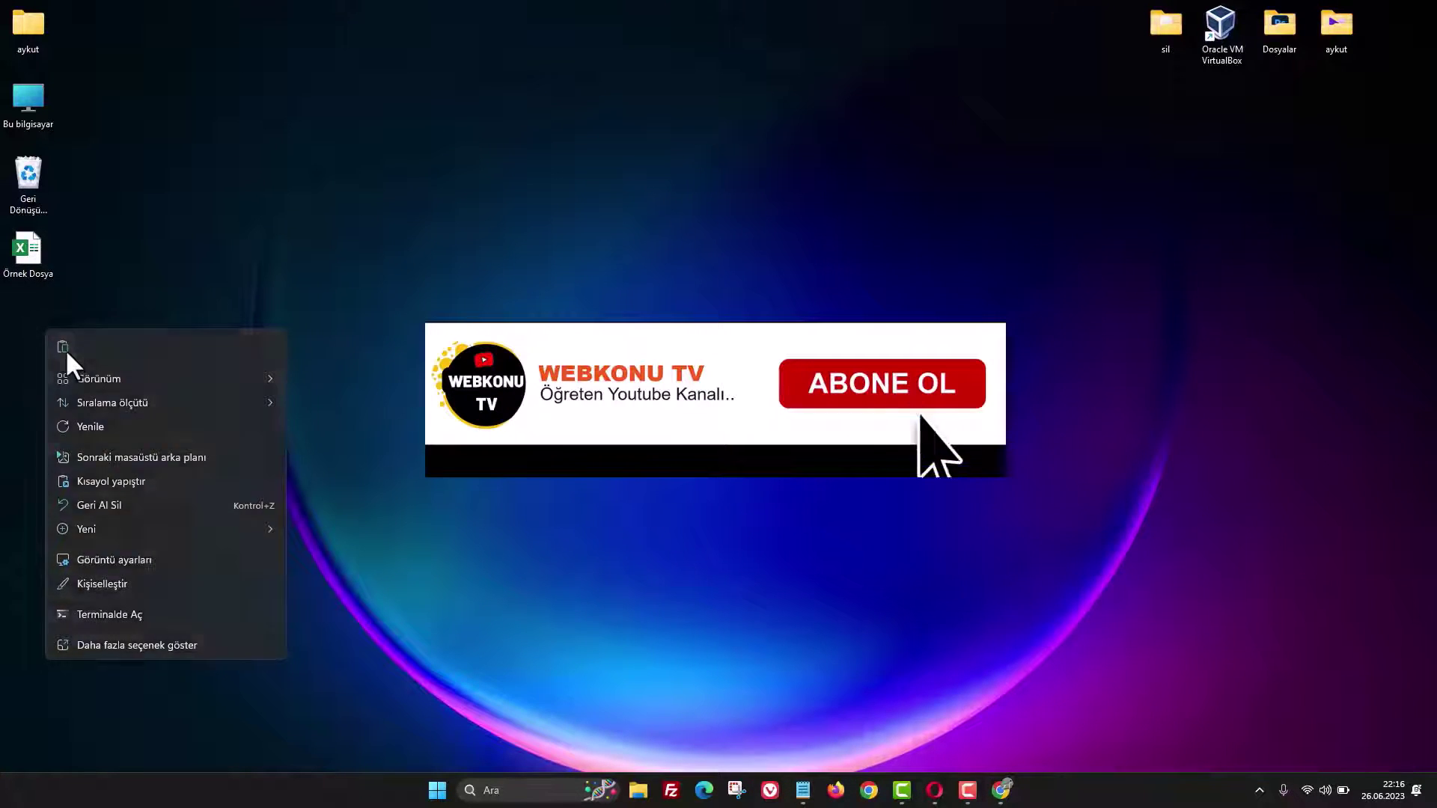
click(65, 349)
click(106, 313)
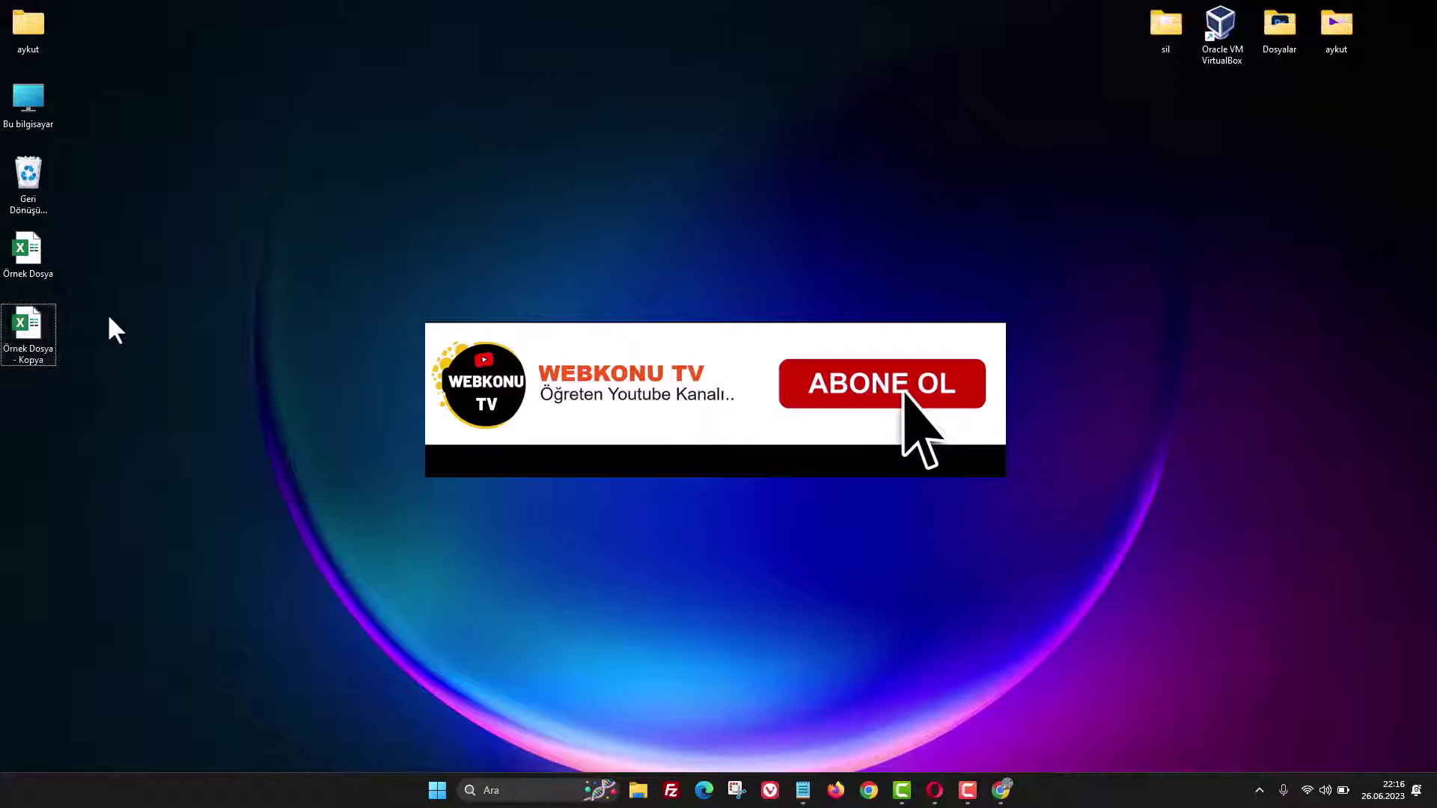
click(41, 266)
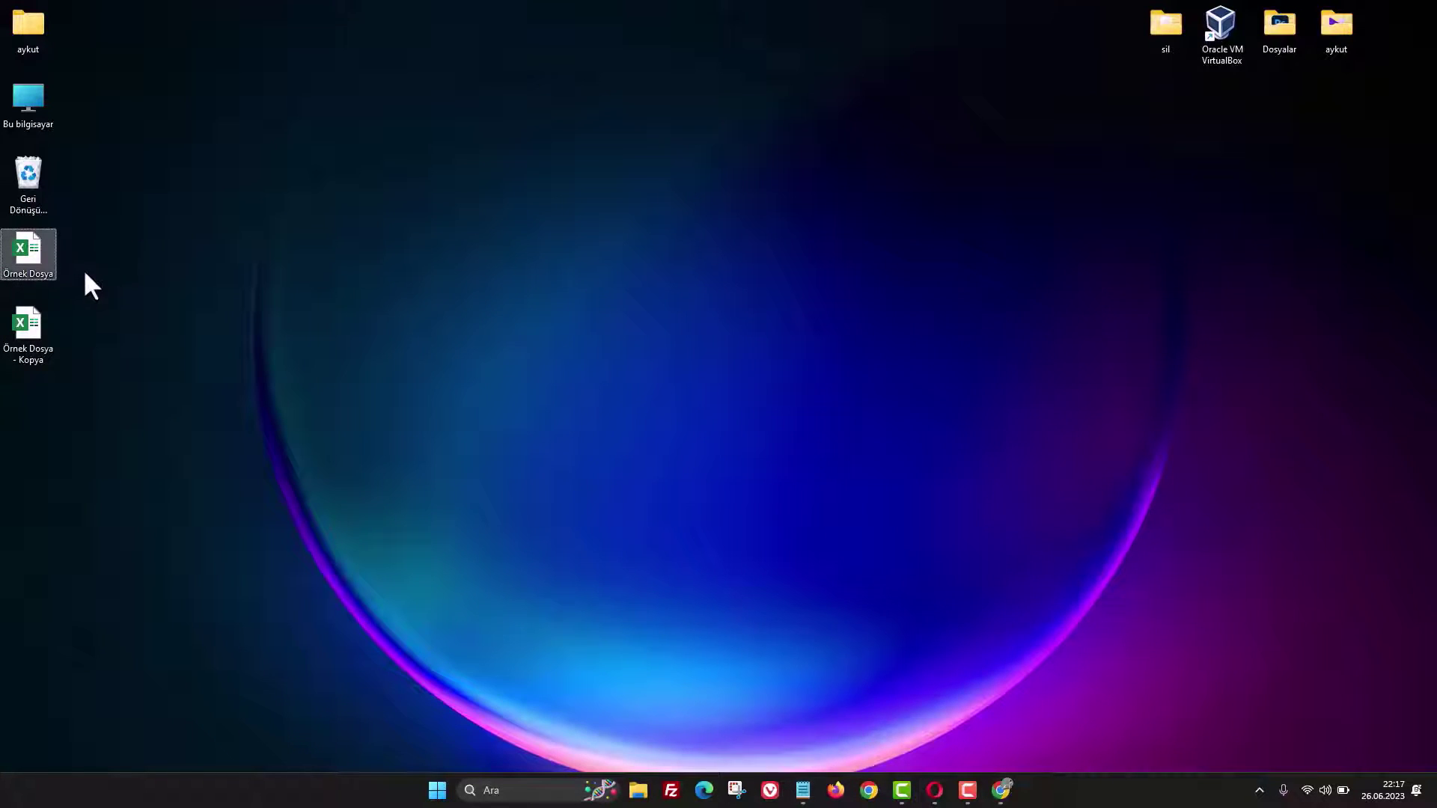
Open the aykut folder and enable Dosya adı uzantıları (file name extensions) in the view options
click(43, 19)
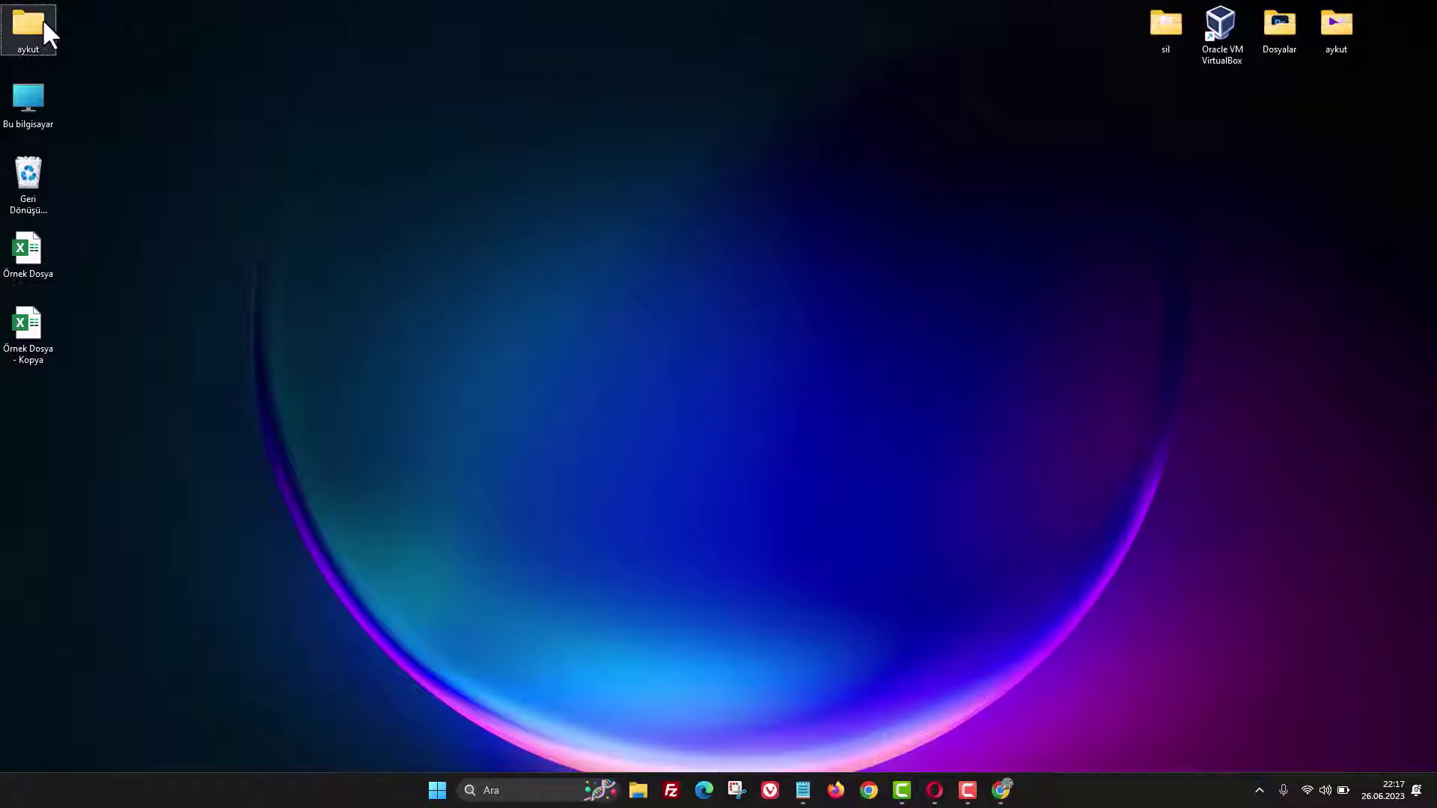
double_click(42, 19)
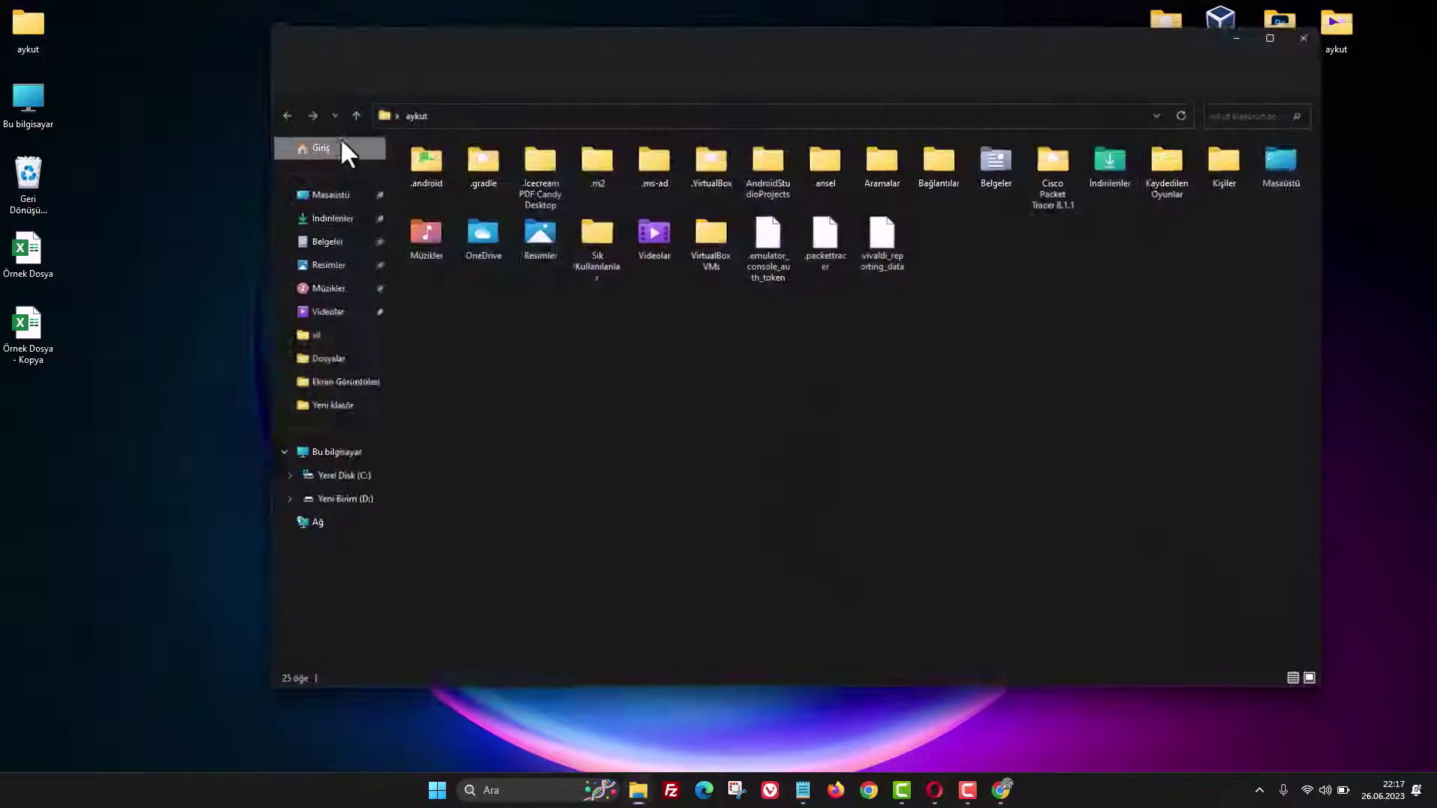
click(524, 71)
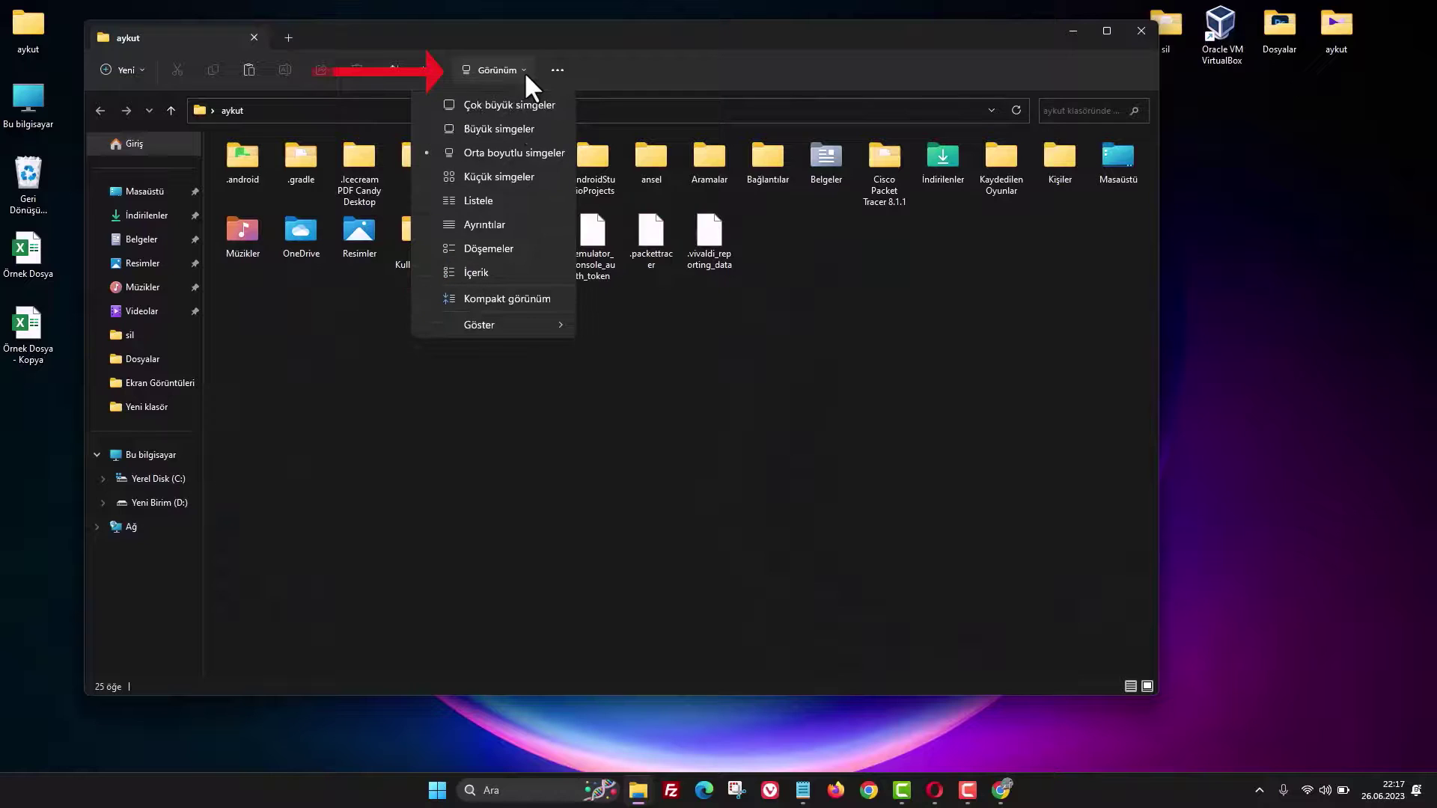
mouse_move(494, 325)
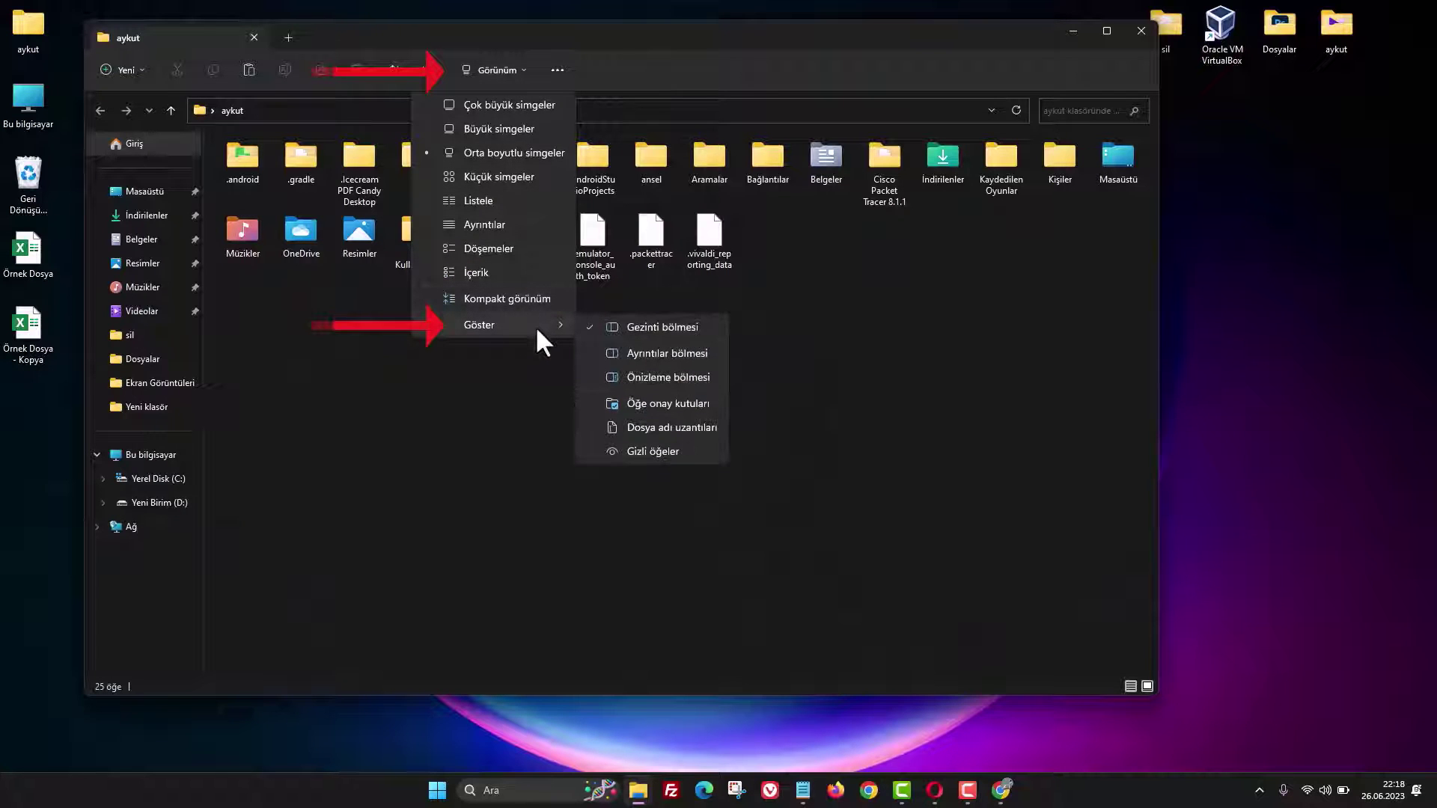
click(690, 425)
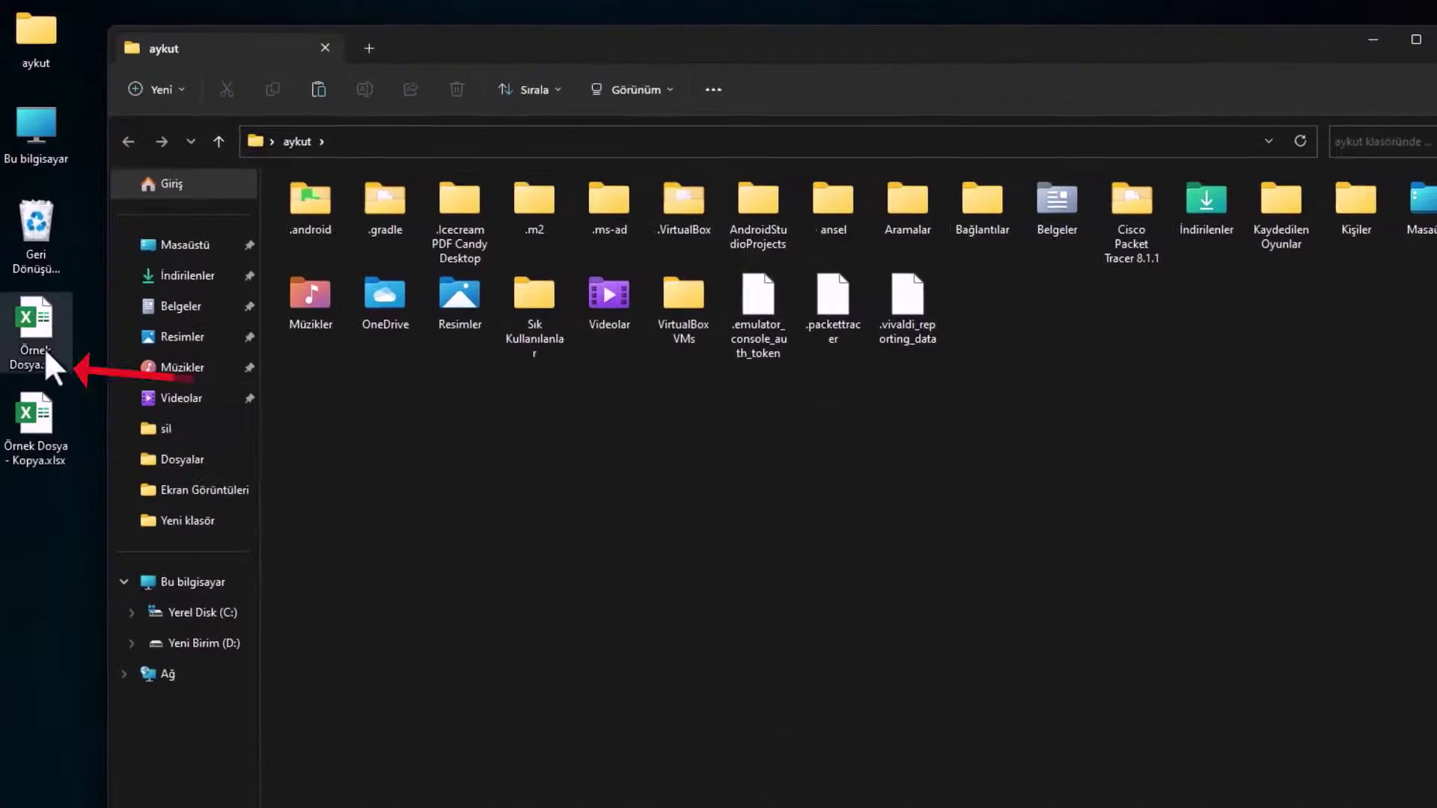
click(47, 351)
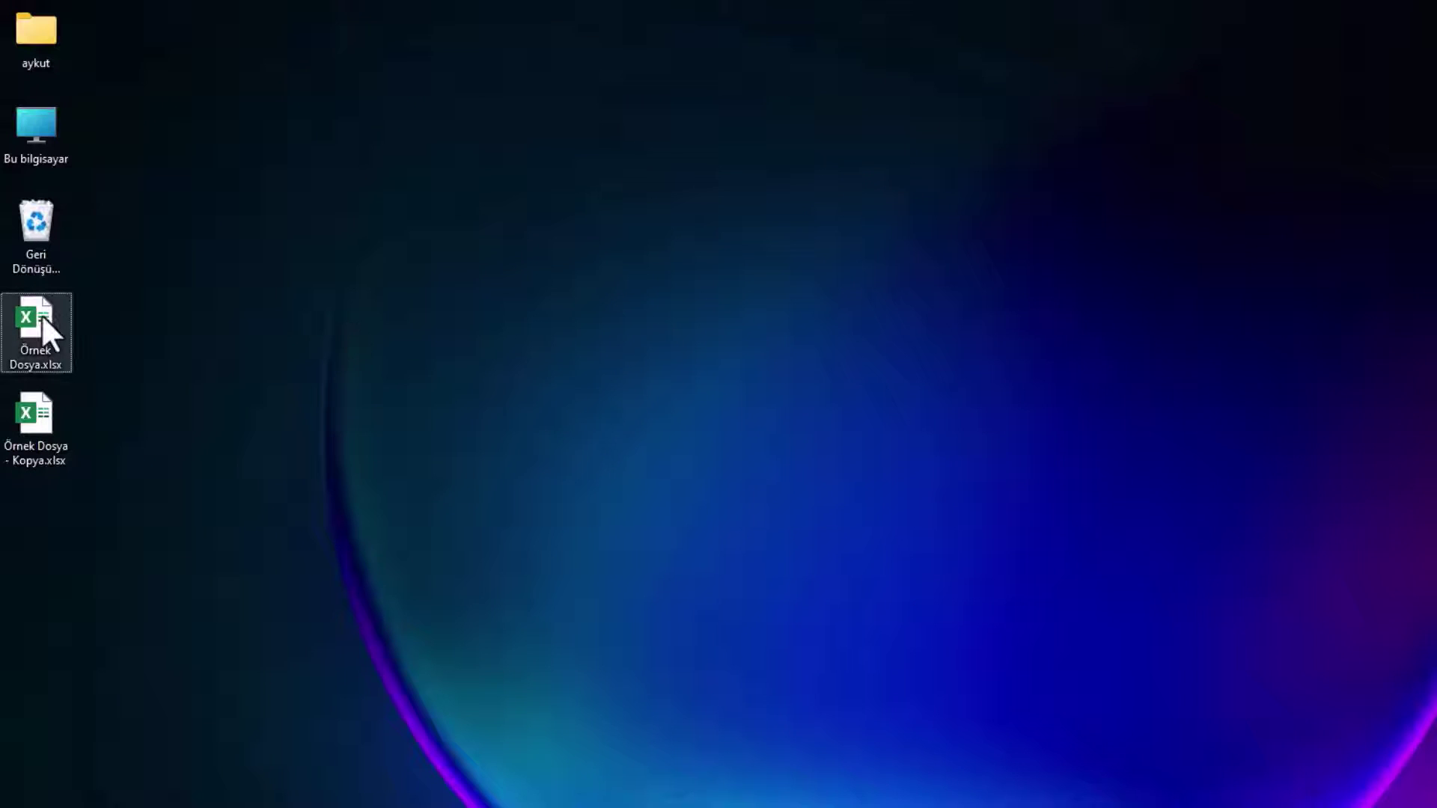
Rename Örnek Dosya.xlsx to Örnek Dosya.zip, accepting the extension-change warning
right_click(42, 314)
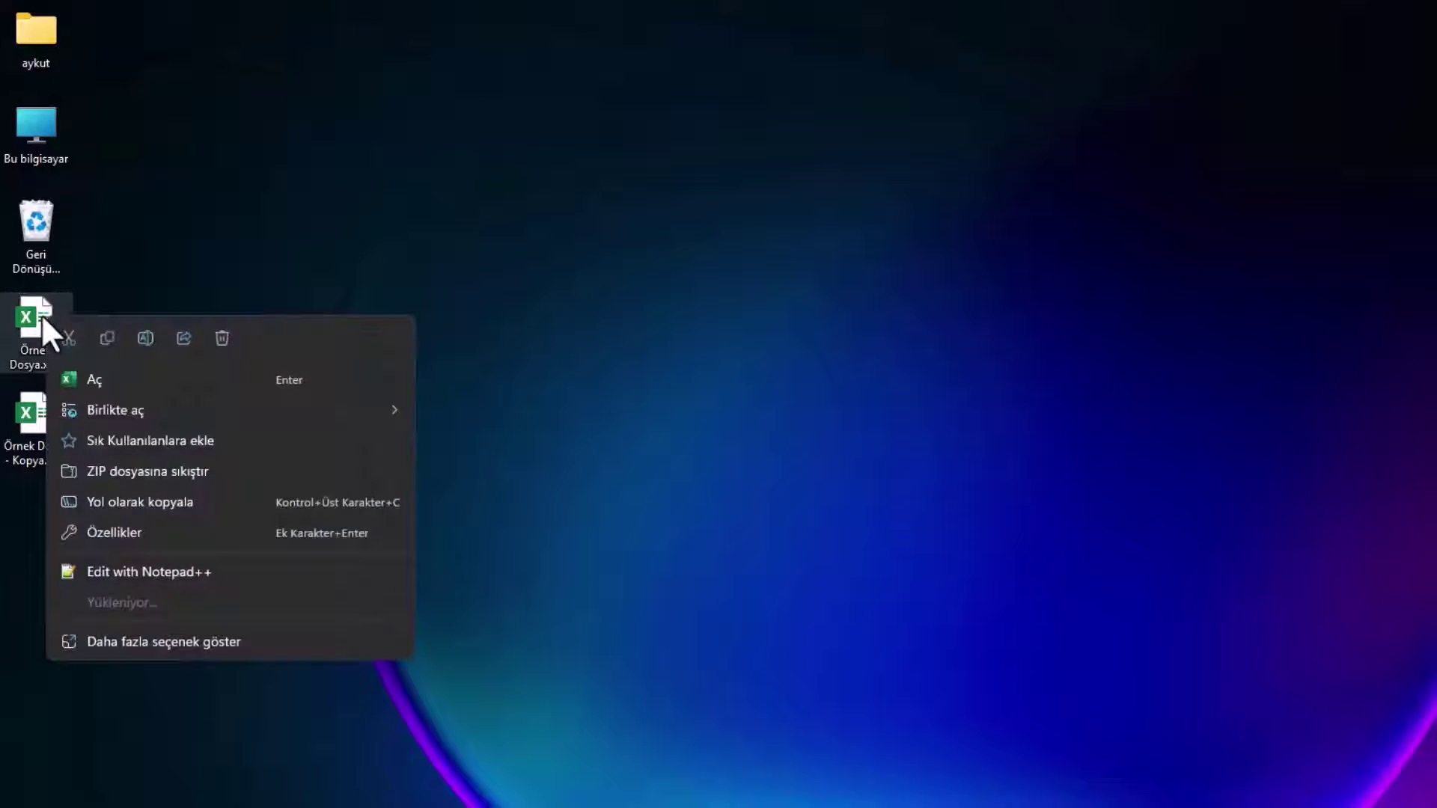
click(246, 648)
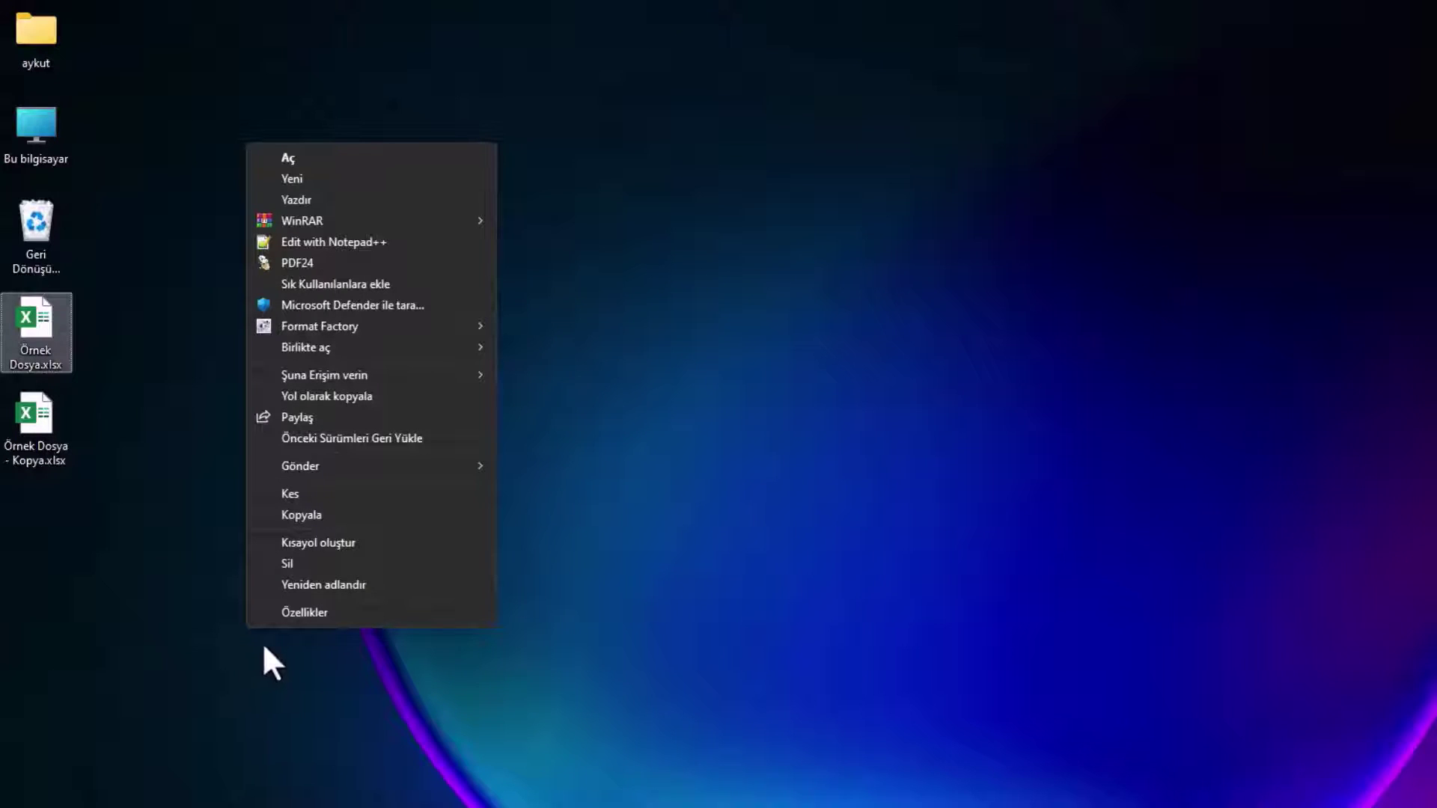
click(330, 585)
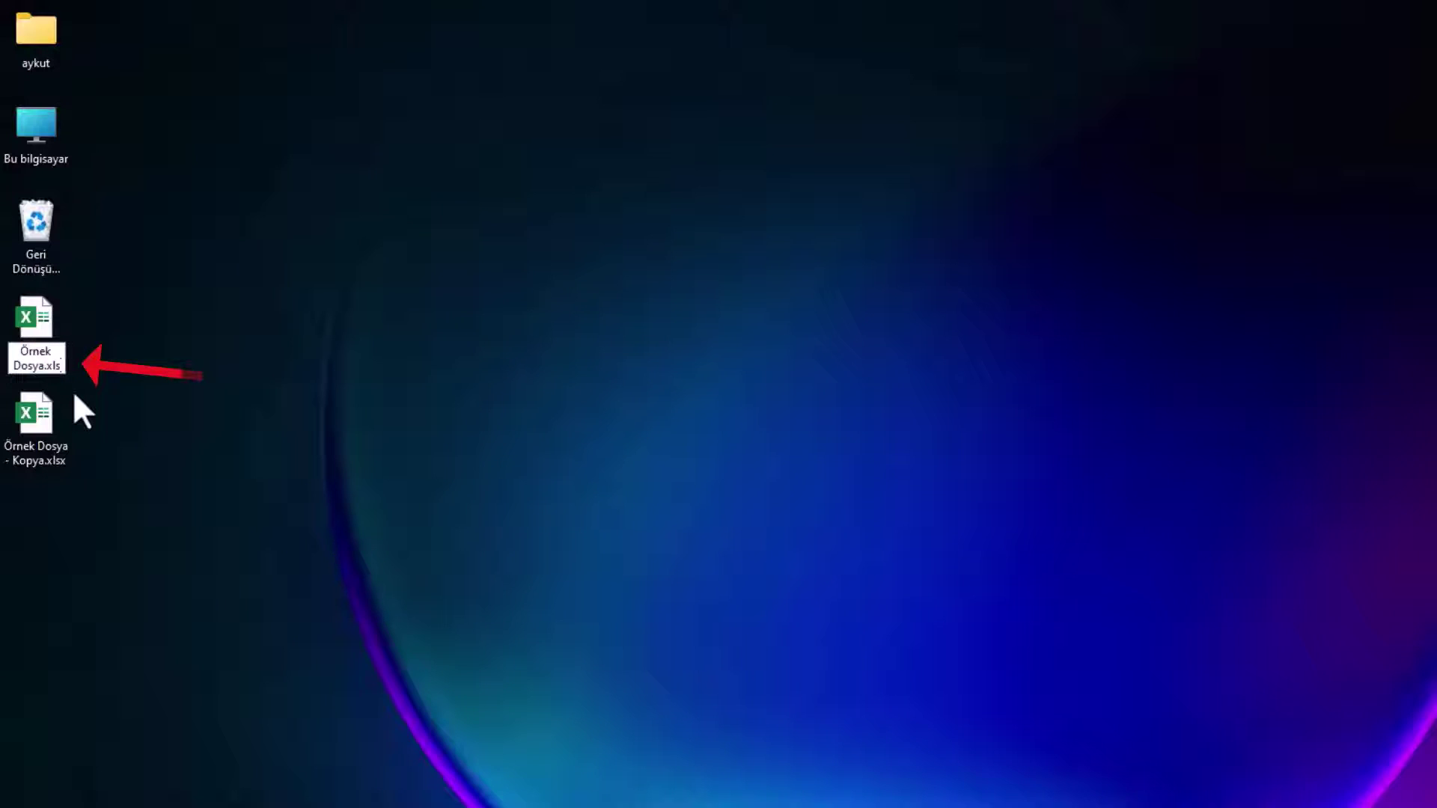
key(BackSpace)
key(BackSpace)
key(BackSpace)
text(zip)
key(Return)
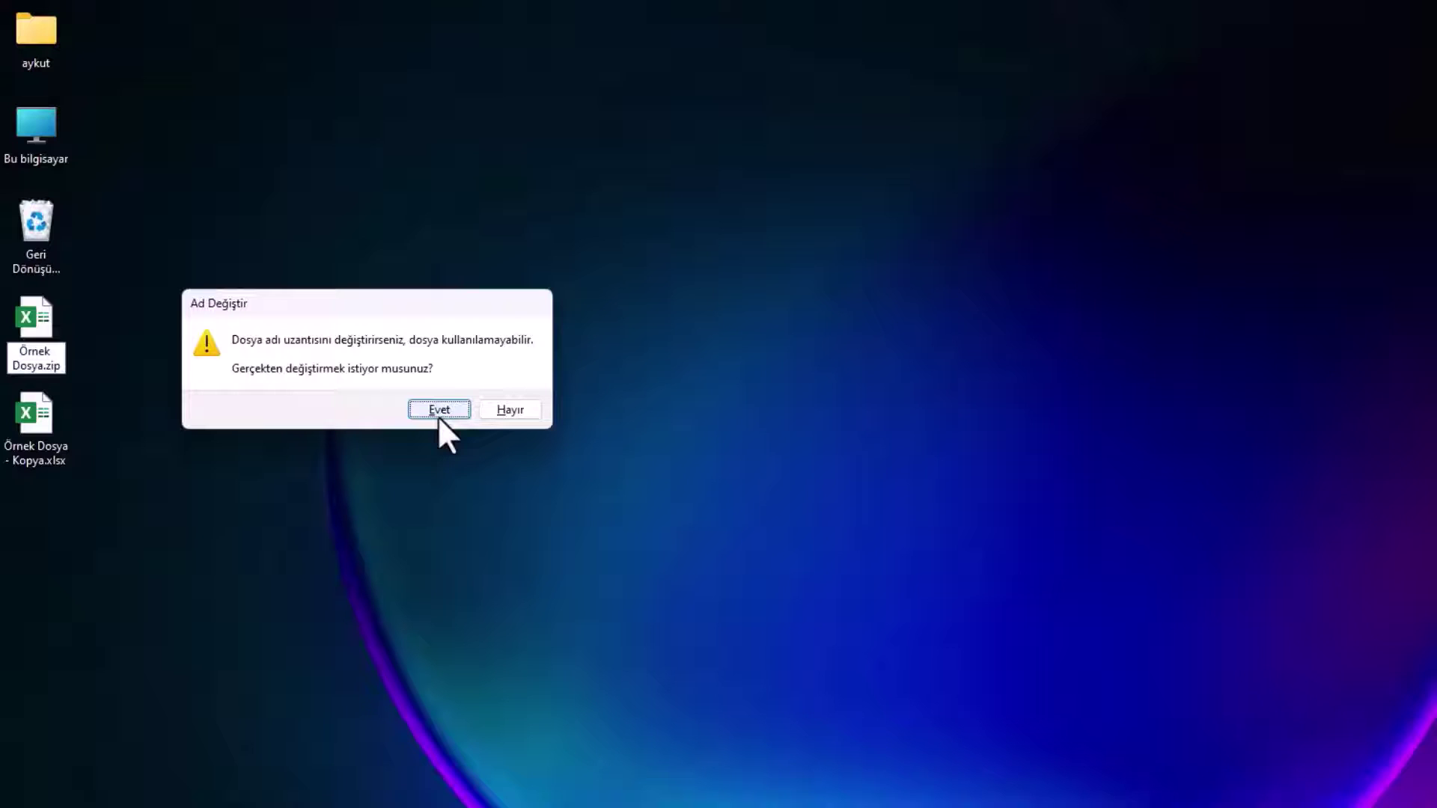
click(439, 410)
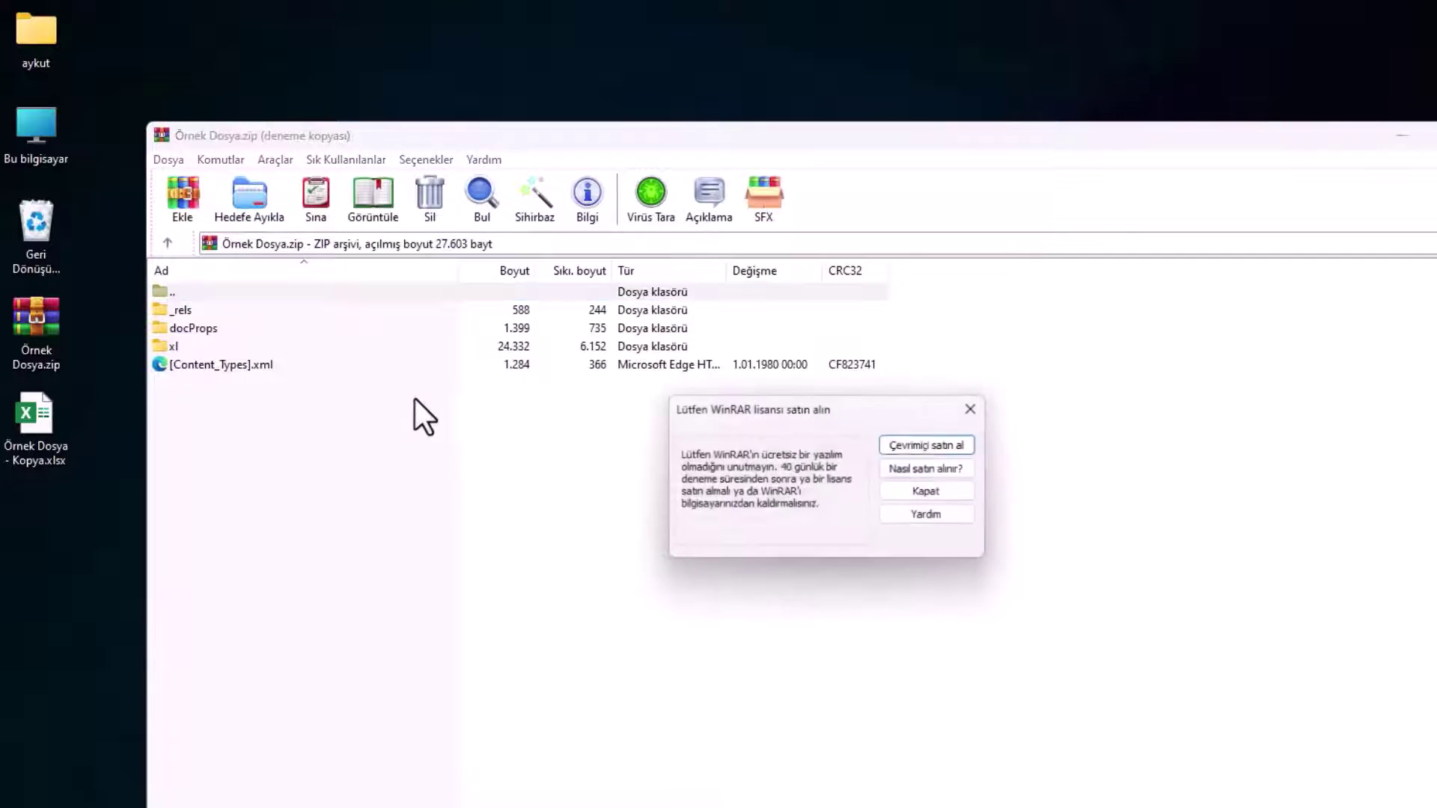
Dismiss the WinRAR licence reminder and browse into the archive's xl\worksheets folder
key(Escape)
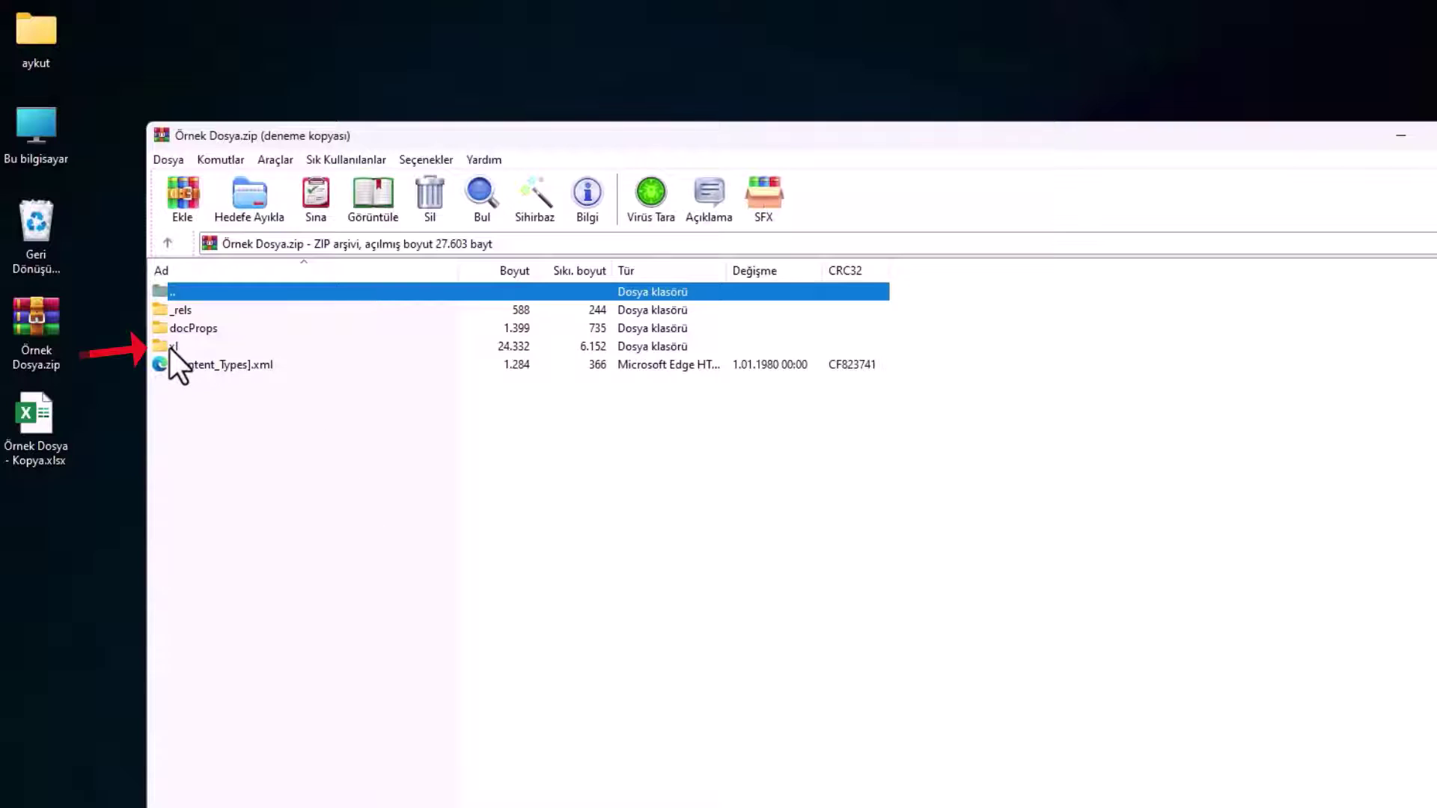
click(170, 347)
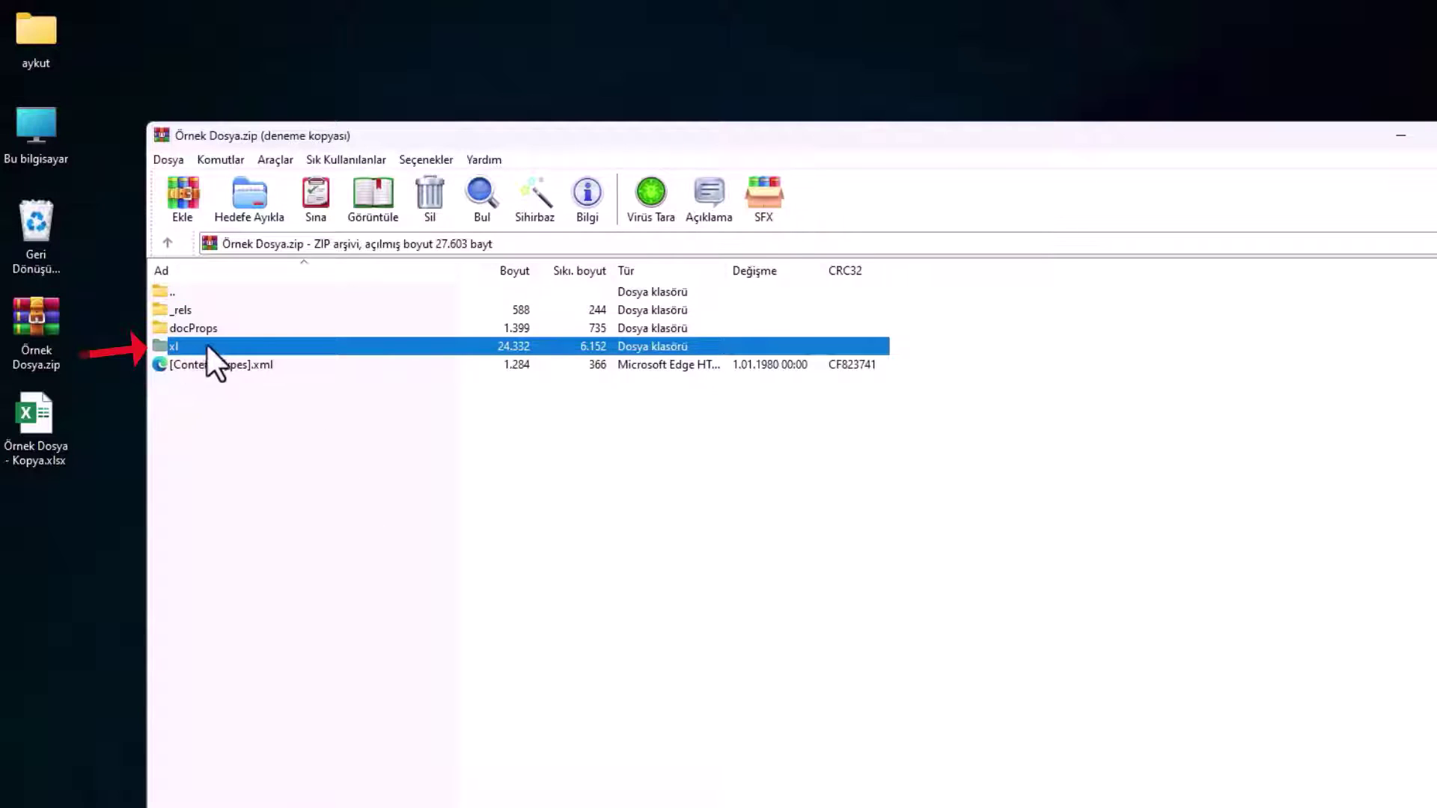
double_click(208, 346)
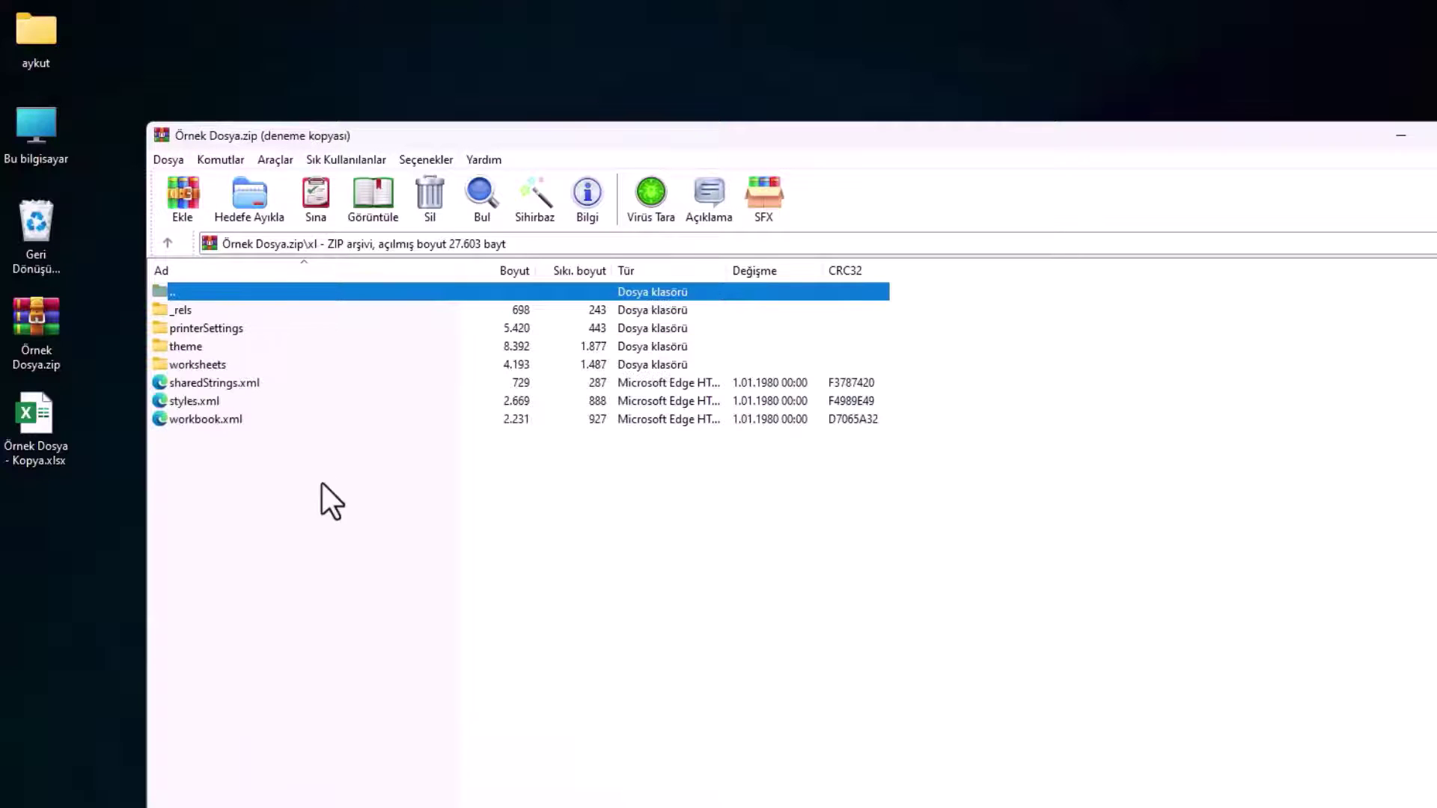
click(202, 366)
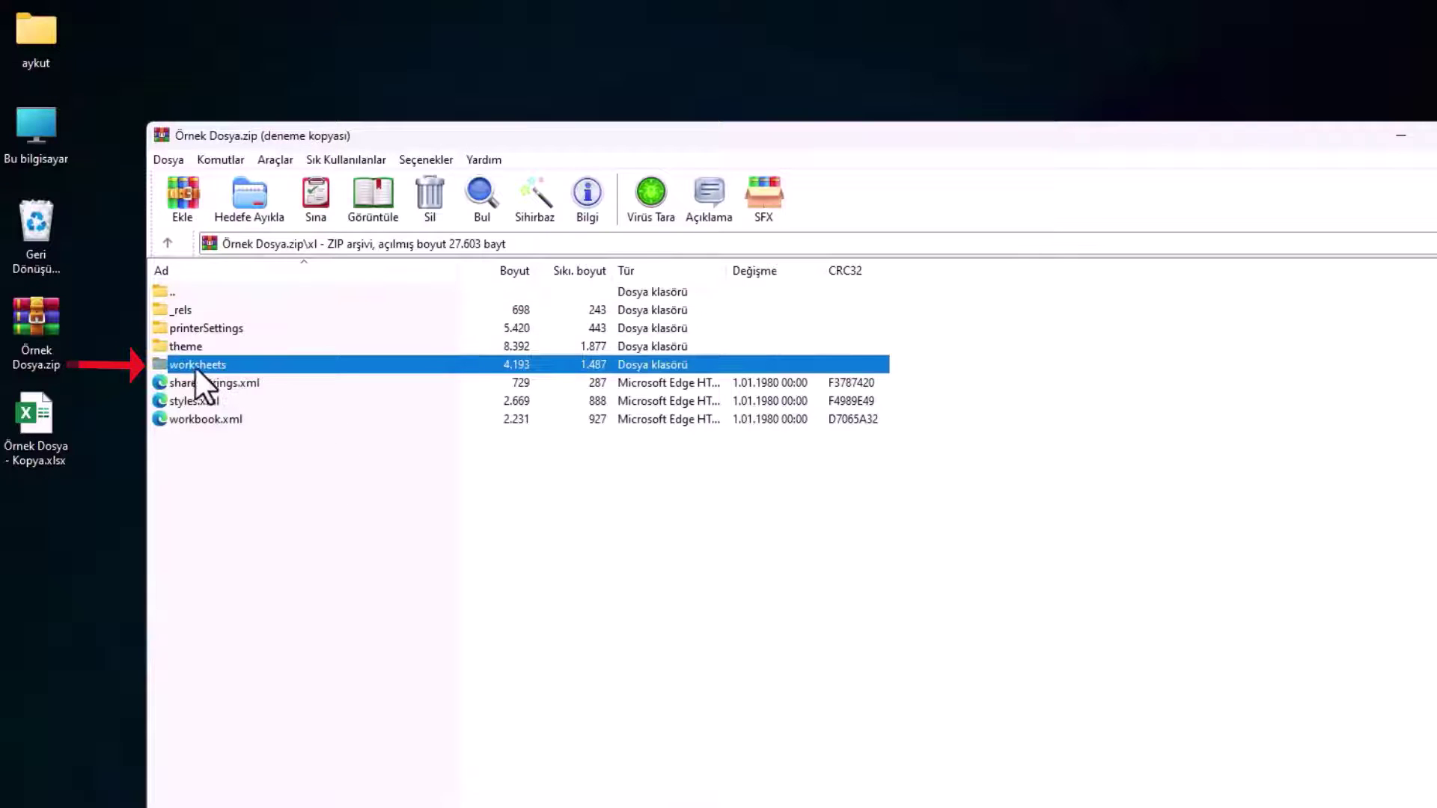
double_click(240, 367)
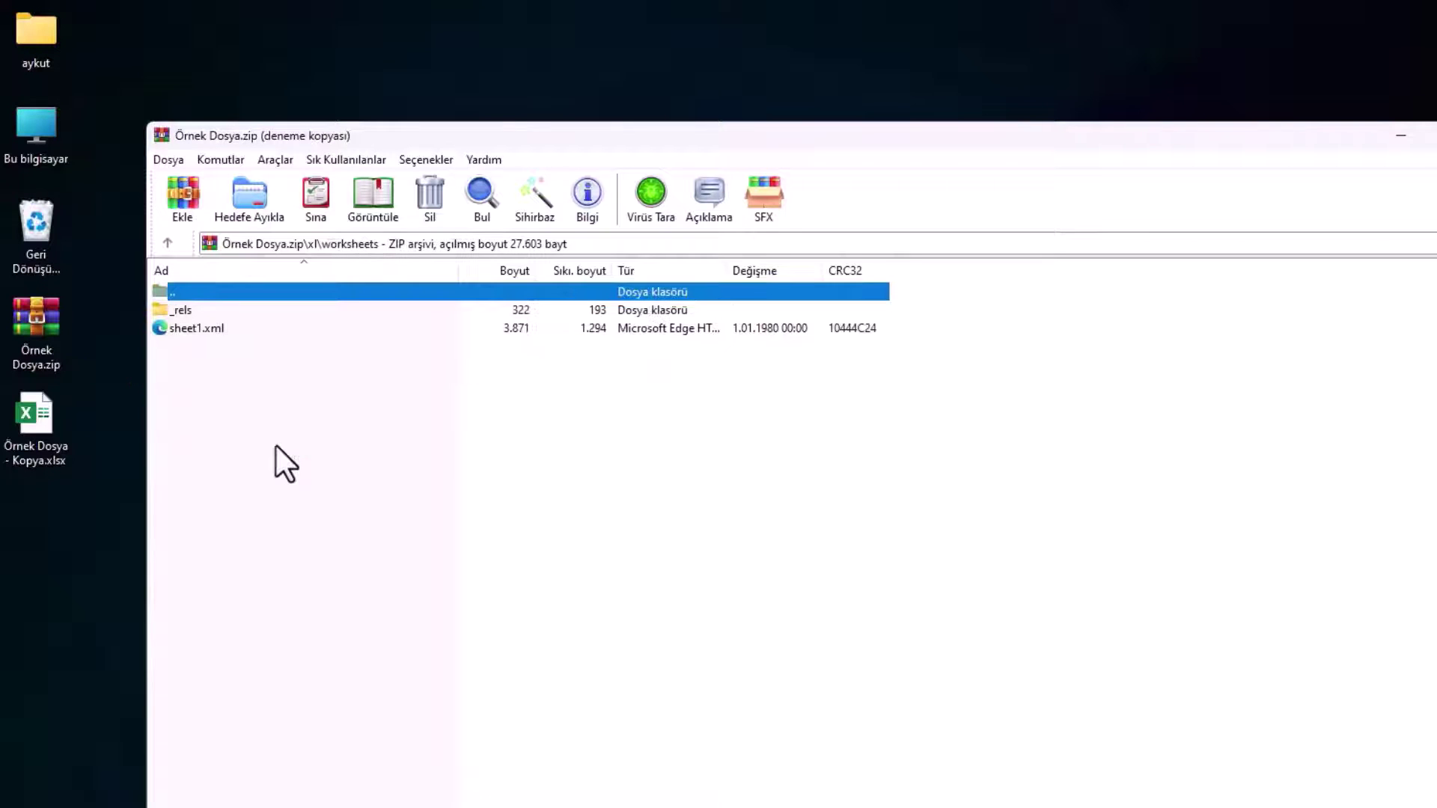
Copy sheet1.xml out of the archive onto the desktop
click(240, 334)
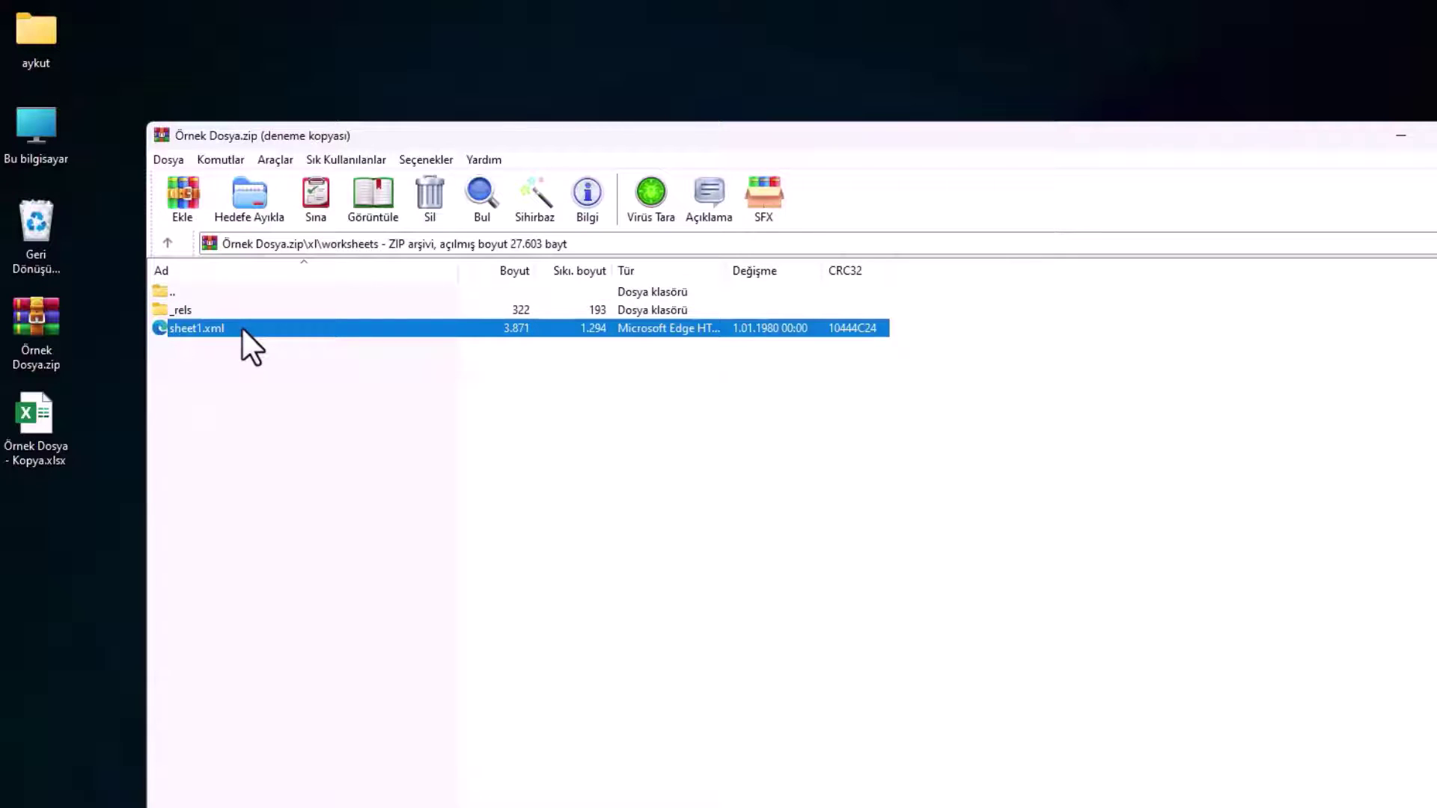
mouse_move(241, 328)
mouse_down()
mouse_move(60, 547)
mouse_move(82, 561)
mouse_up()
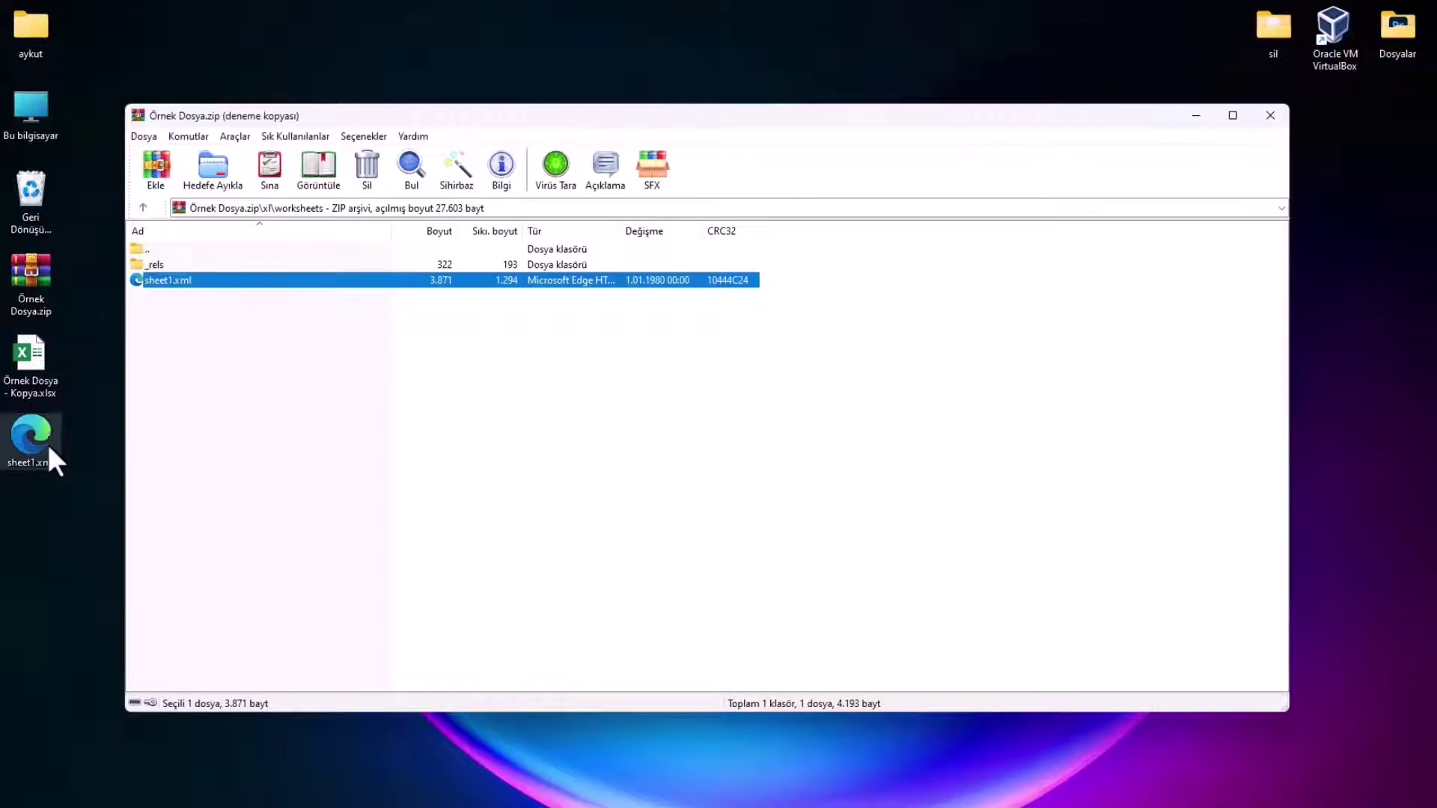
click(47, 443)
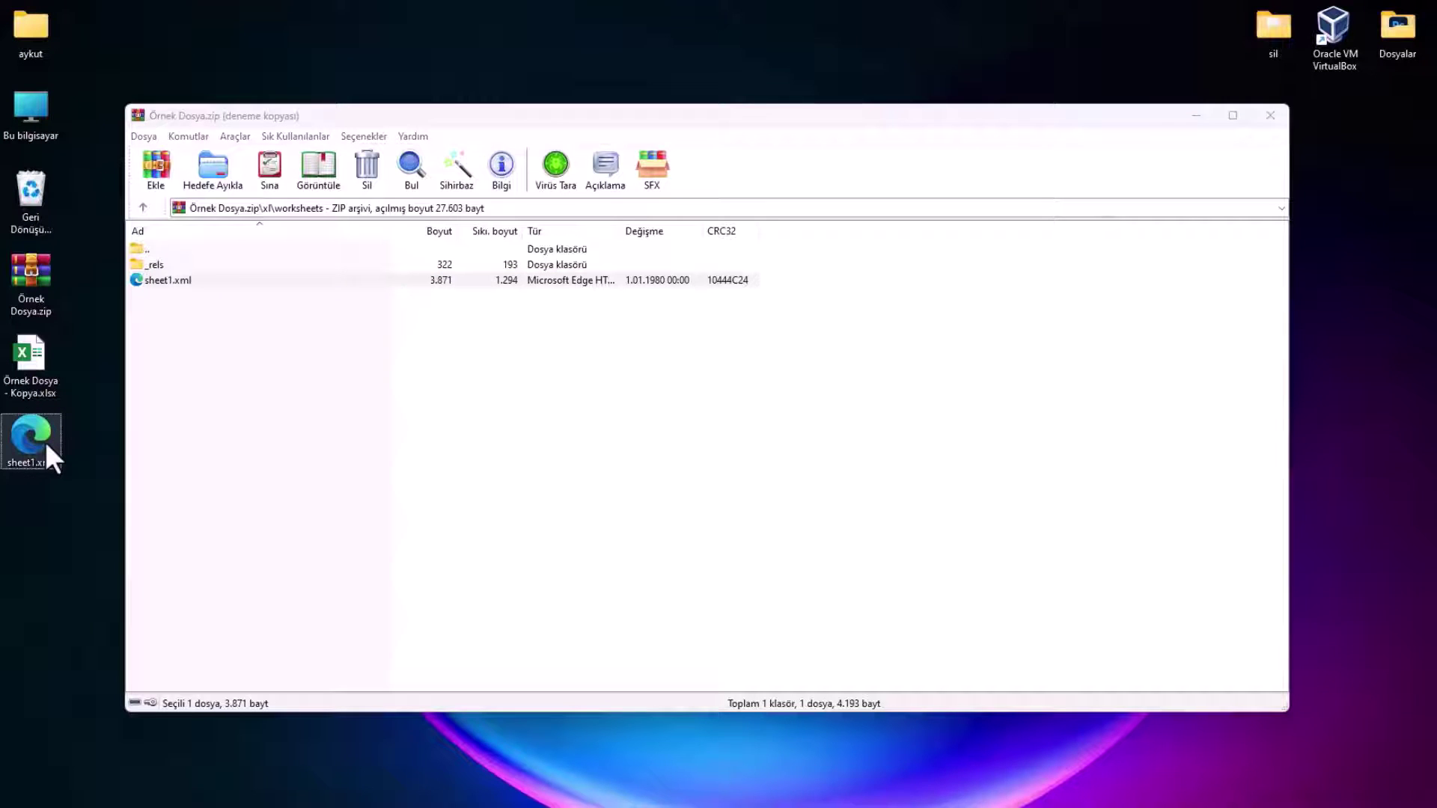
right_click(46, 443)
mouse_move(108, 523)
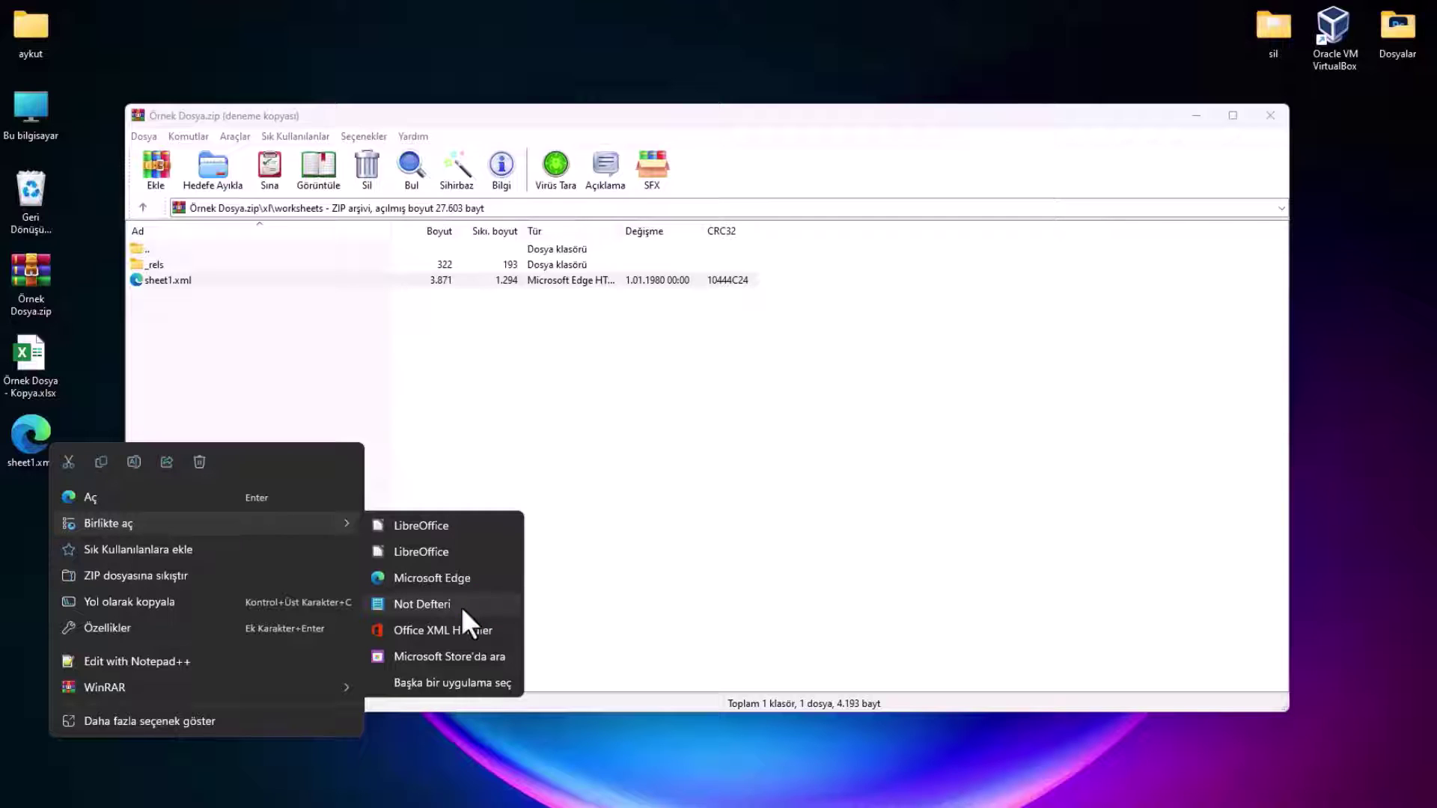
Open sheet1.xml with Not Defteri (Notepad) just this once
click(469, 684)
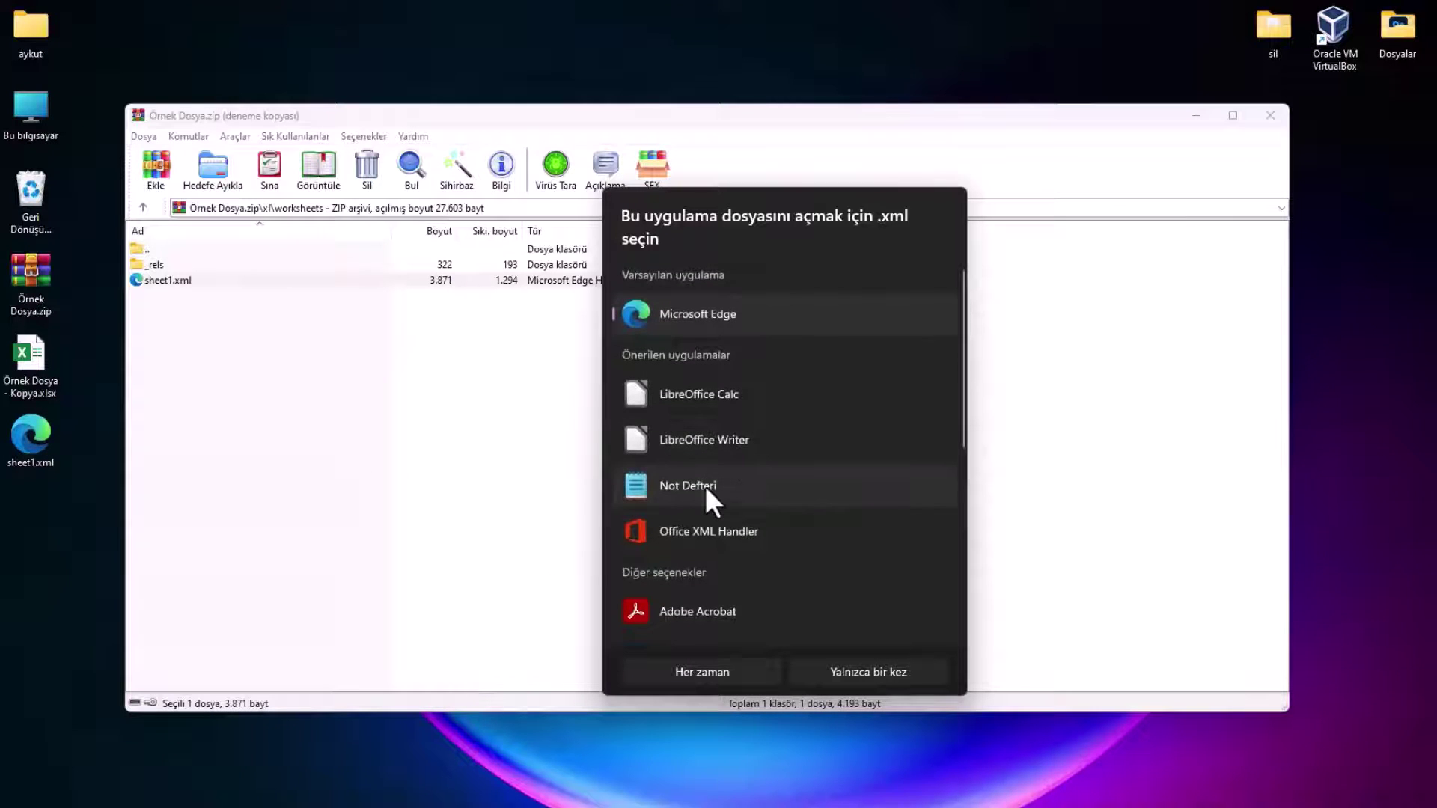
click(705, 487)
click(869, 672)
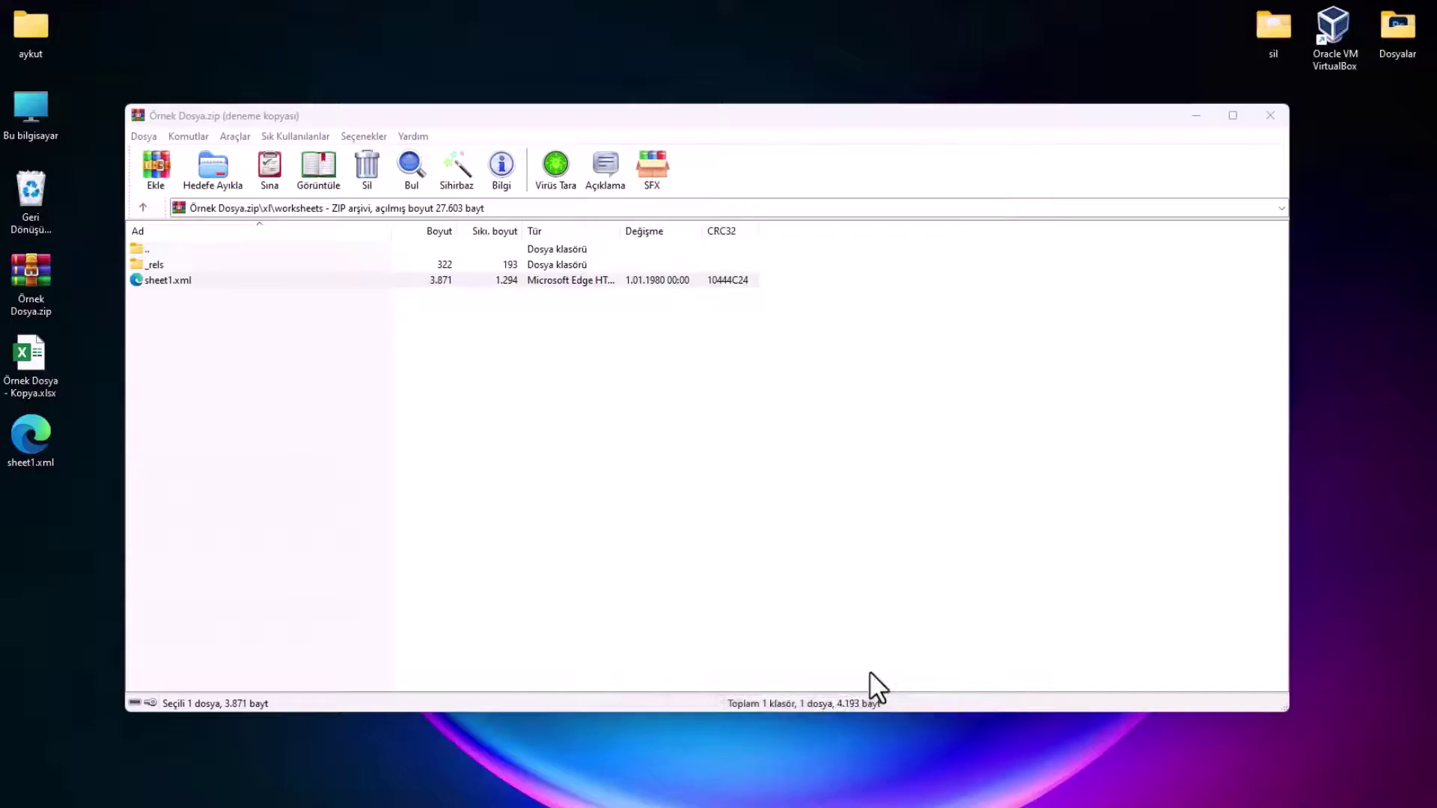
Search sheet1.xml for 'protection' and delete the whole <sheetProtection .../> tag
key(ctrl+f)
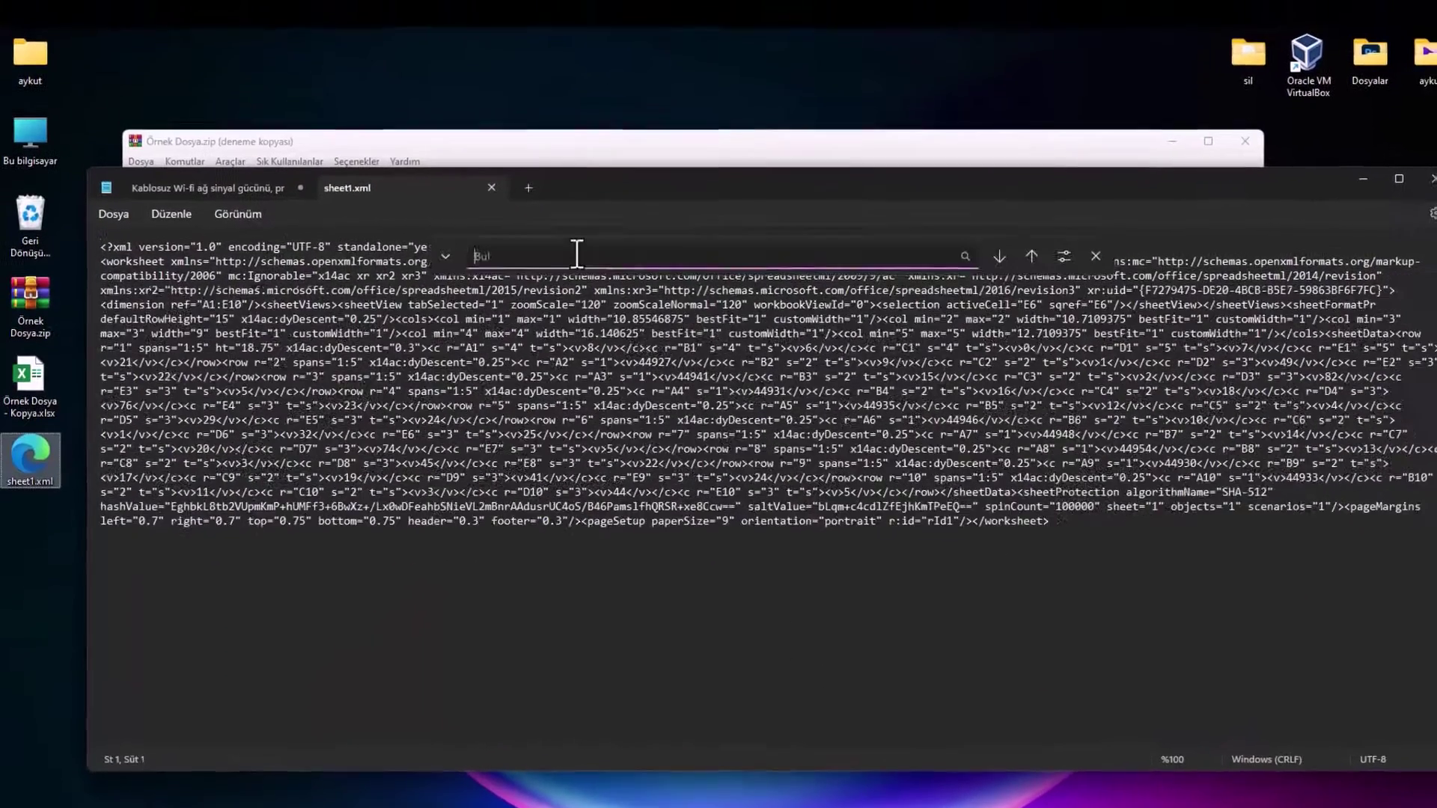
right_click(575, 256)
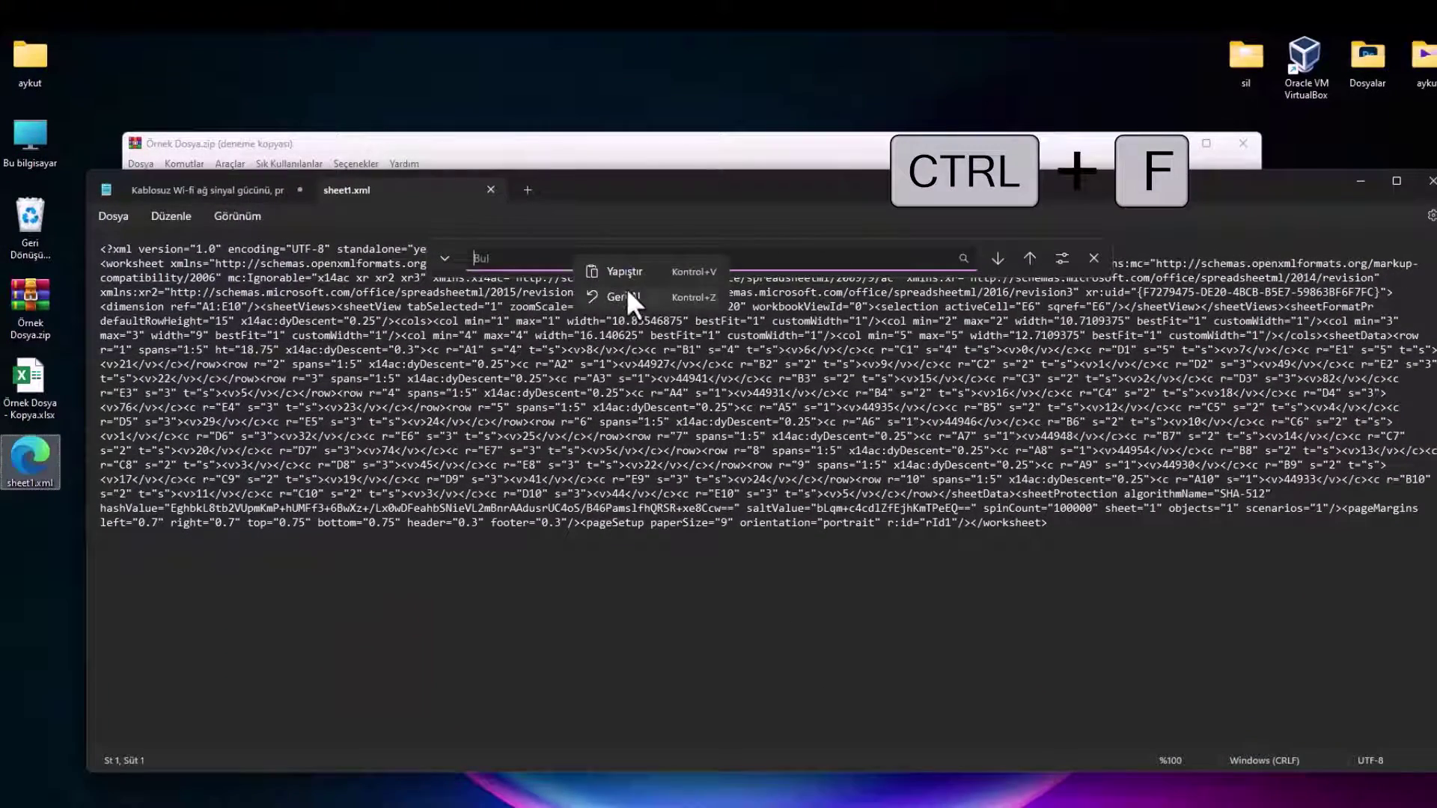
click(627, 271)
key(Return)
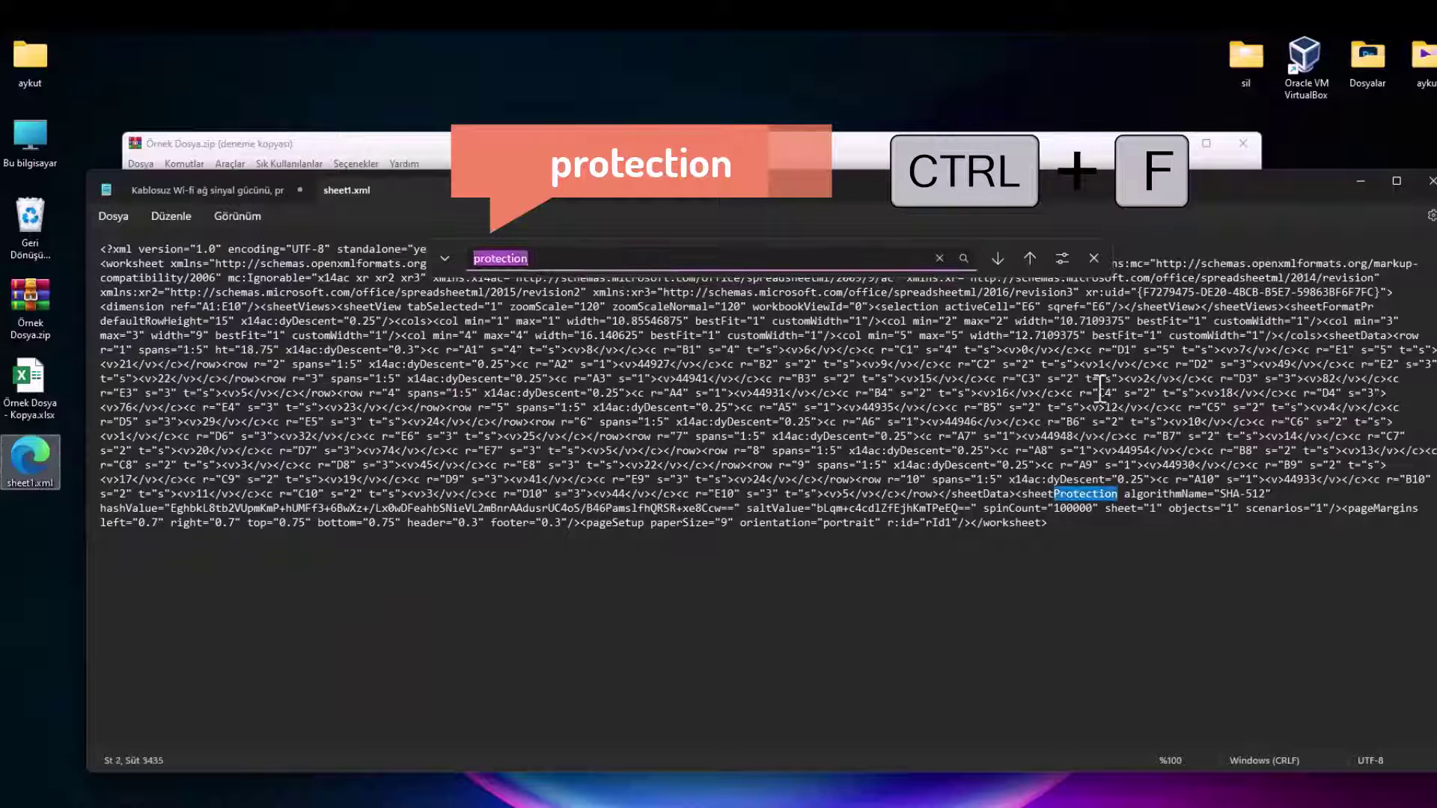
click(1017, 497)
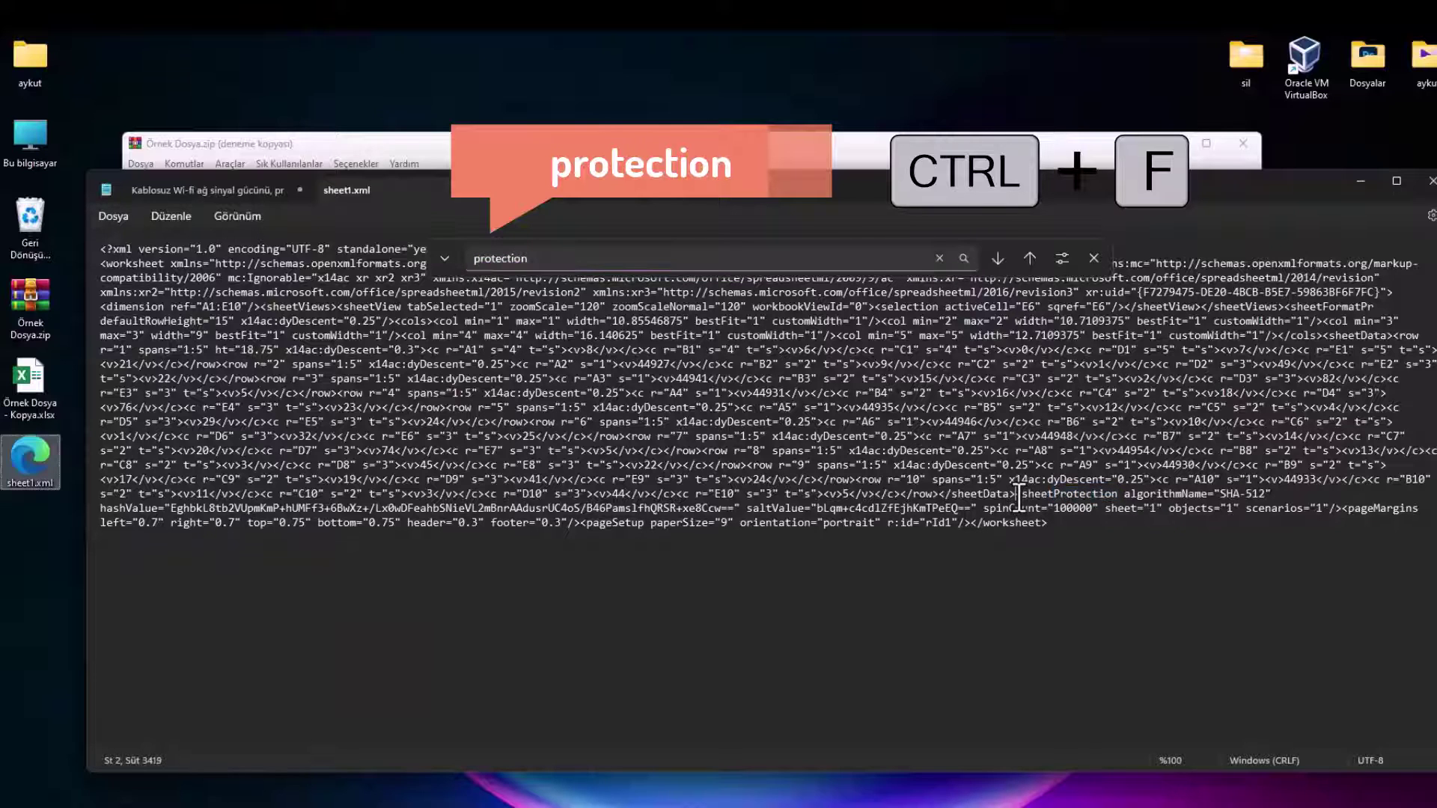
drag(1018, 497, 1340, 496)
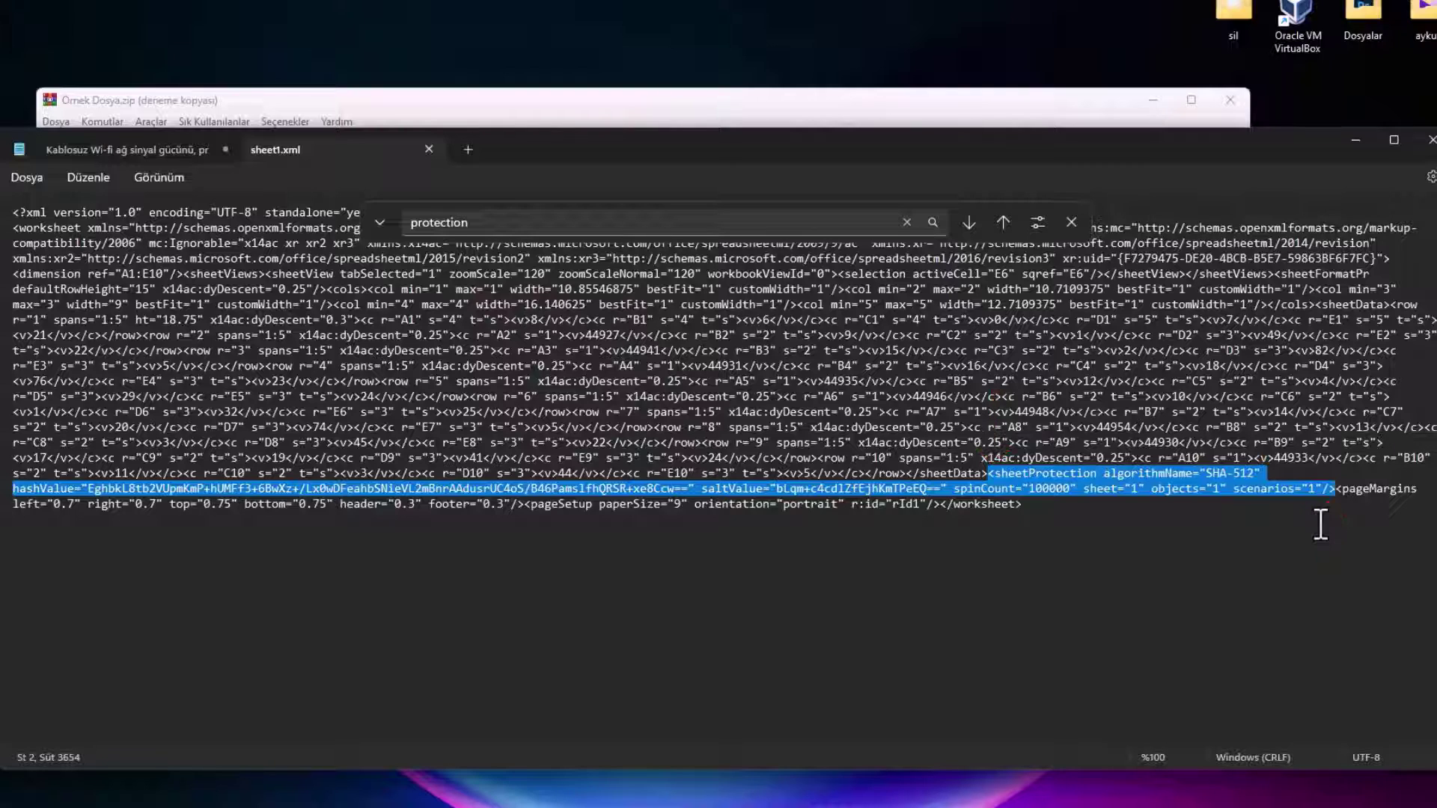
key(Delete)
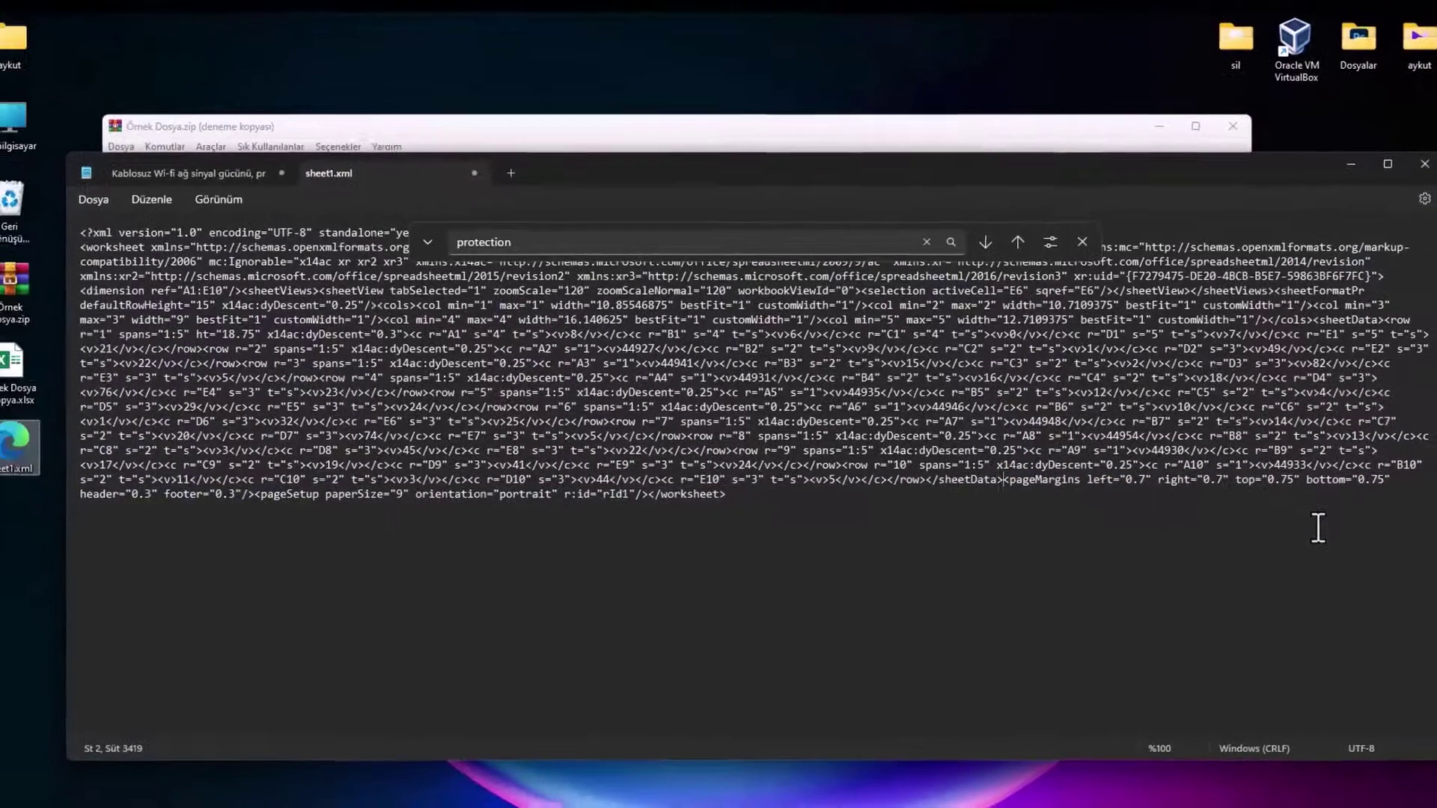
Save sheet1.xml, pack it back into Örnek Dosya.zip, and close WinRAR
click(105, 207)
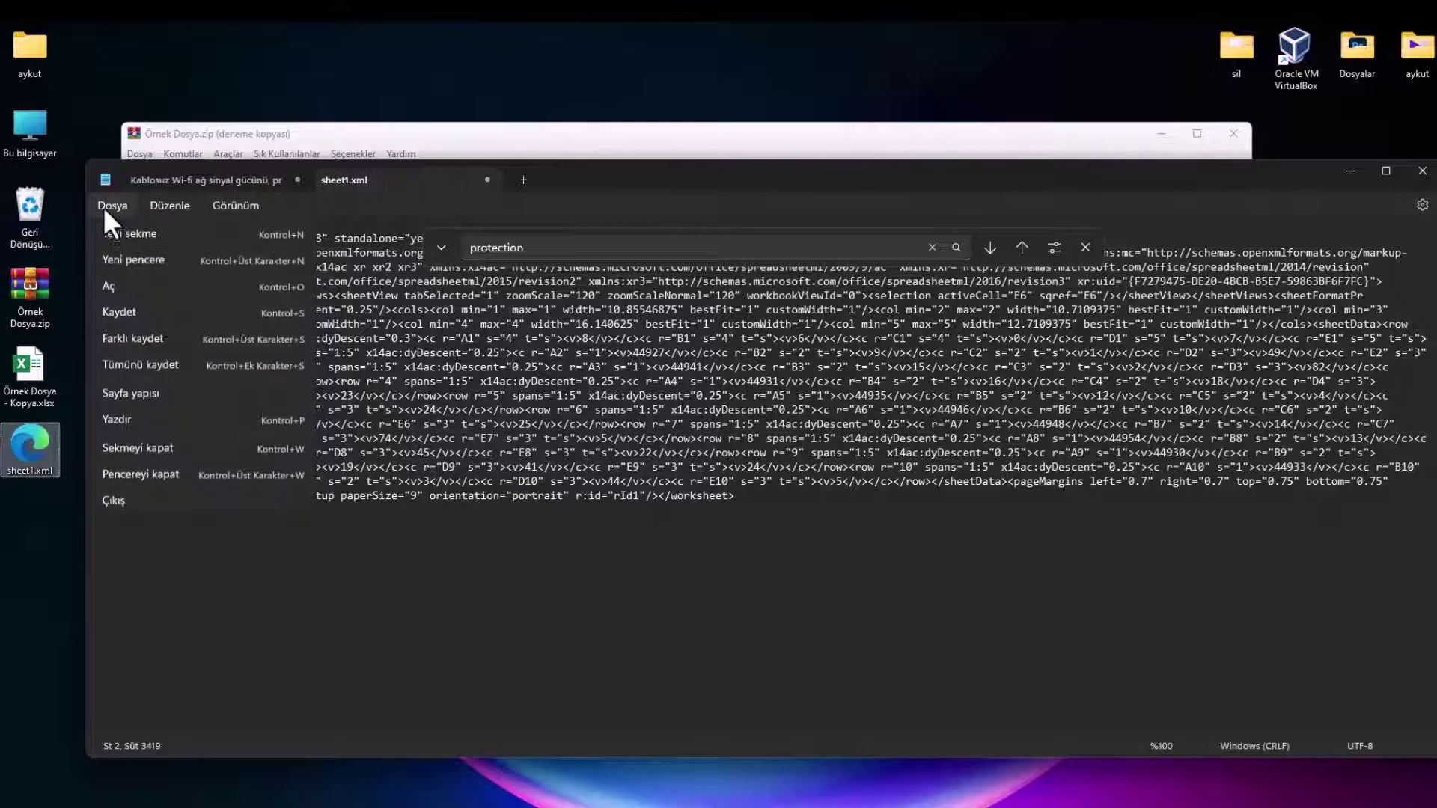
click(160, 313)
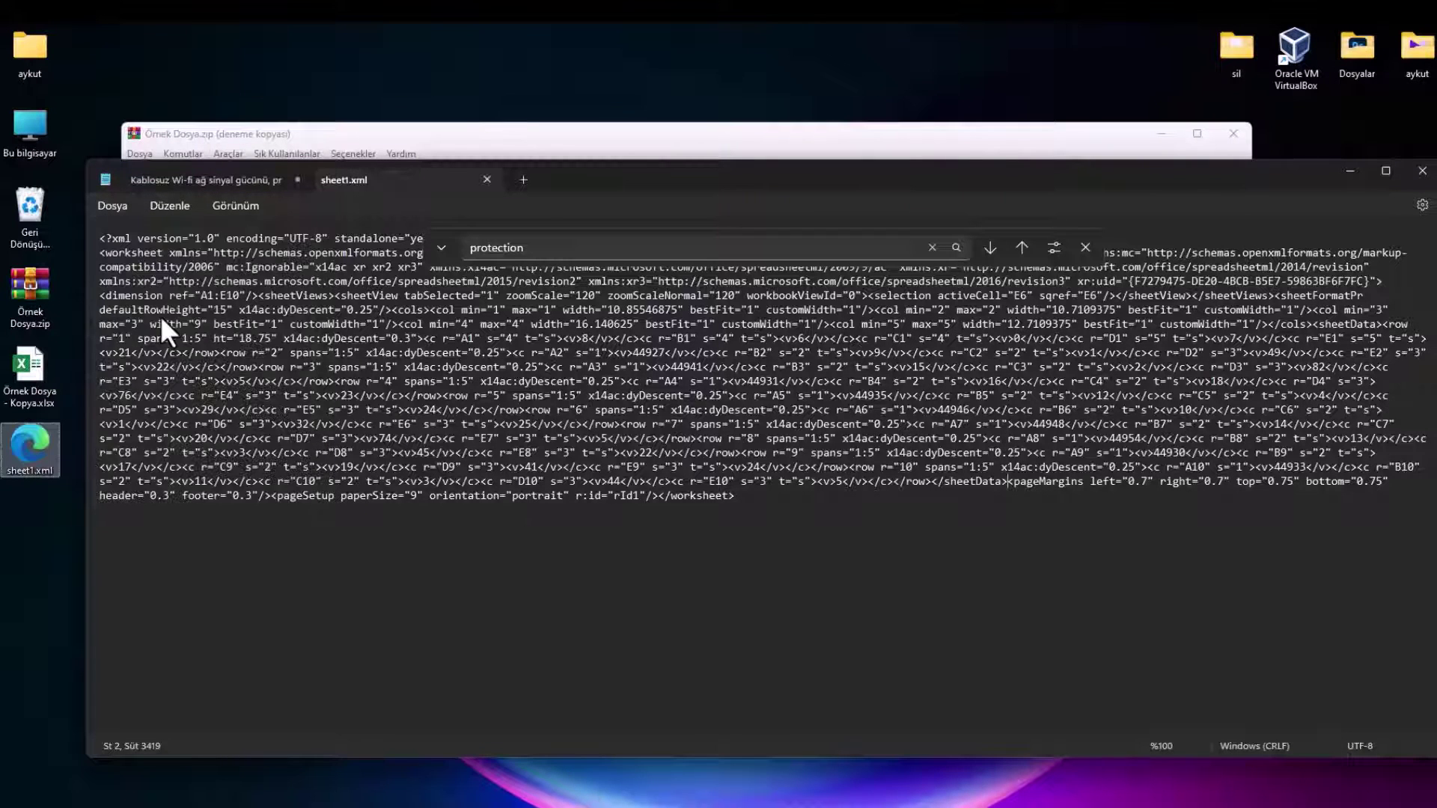
click(1422, 171)
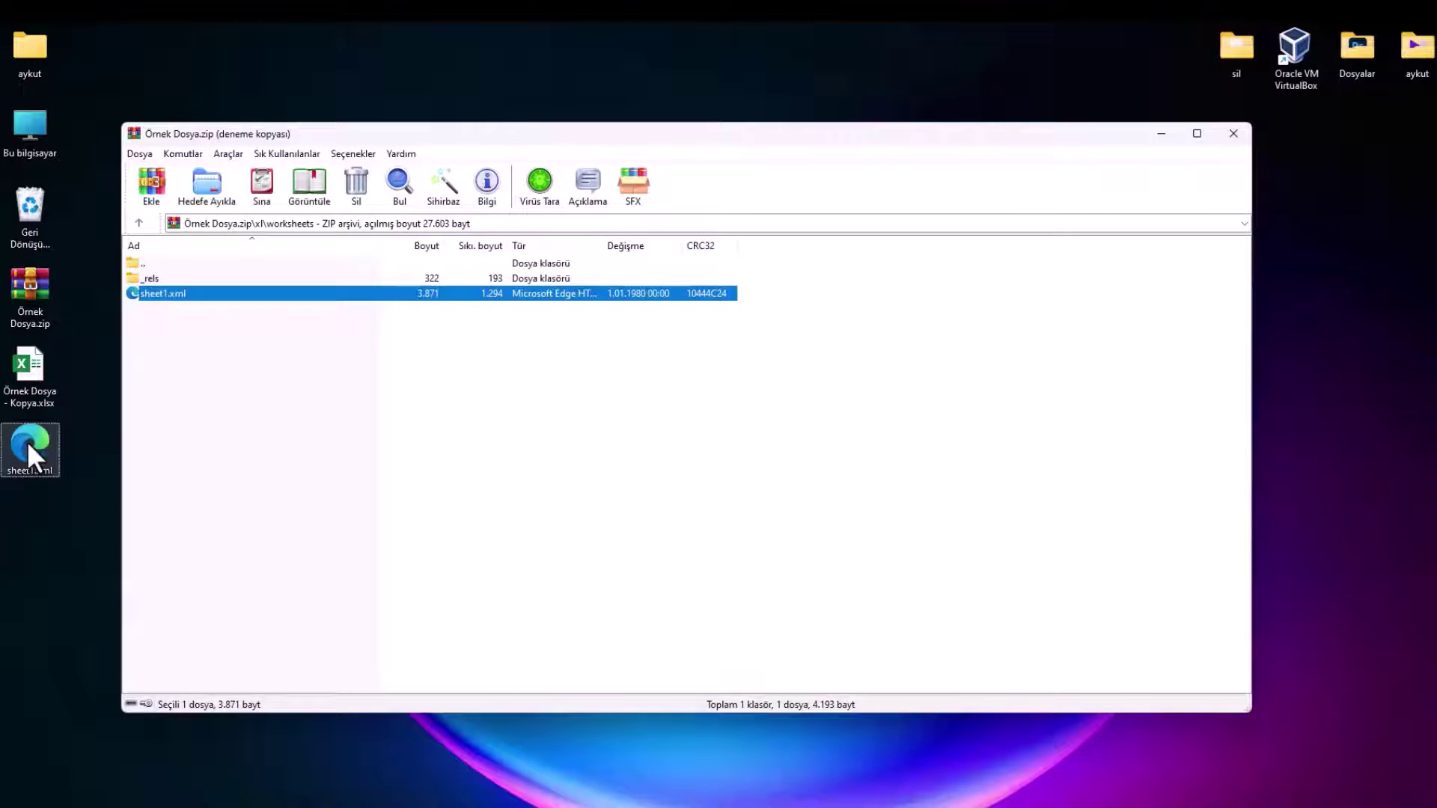
mouse_move(27, 442)
mouse_down()
mouse_move(213, 422)
mouse_move(220, 395)
mouse_up()
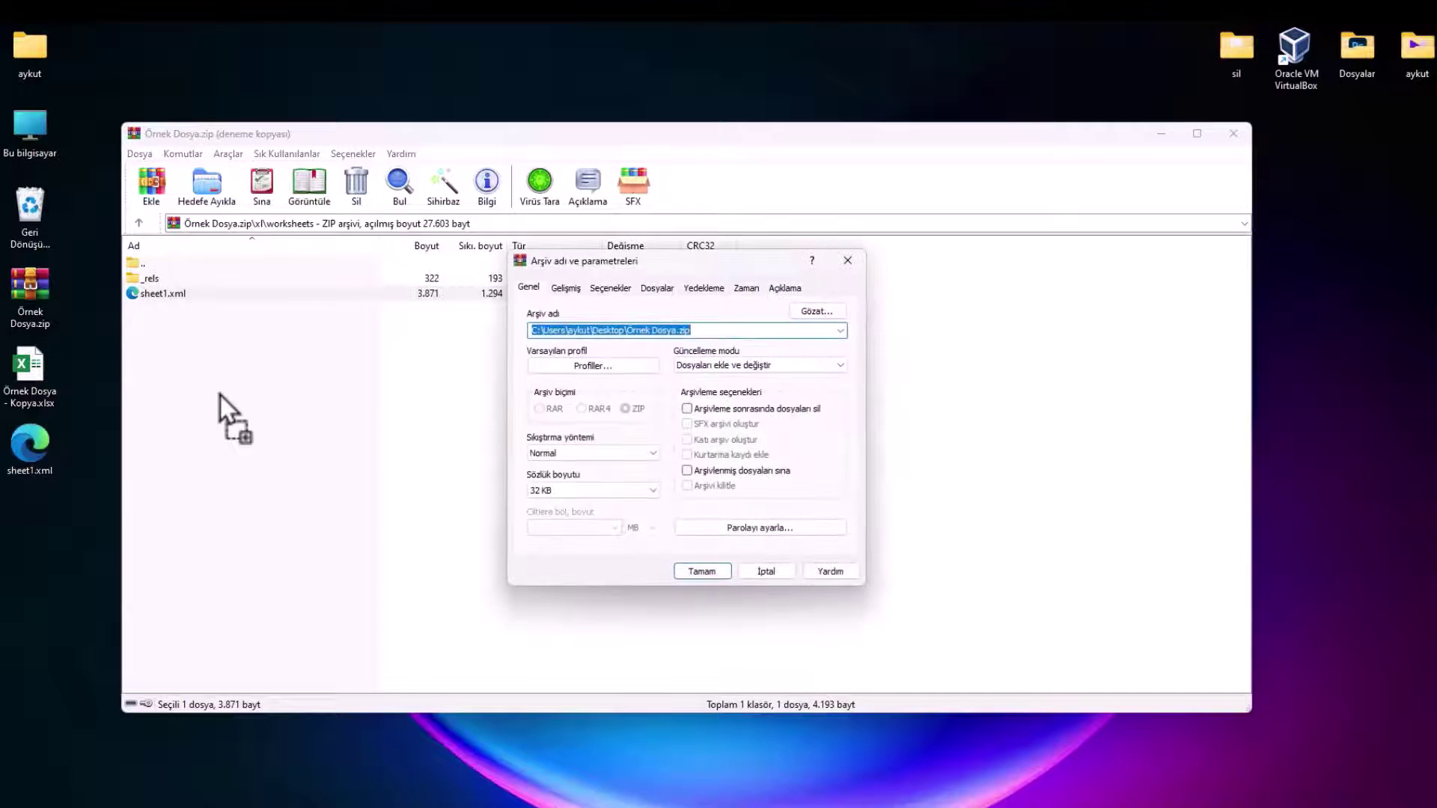
click(703, 574)
click(1234, 133)
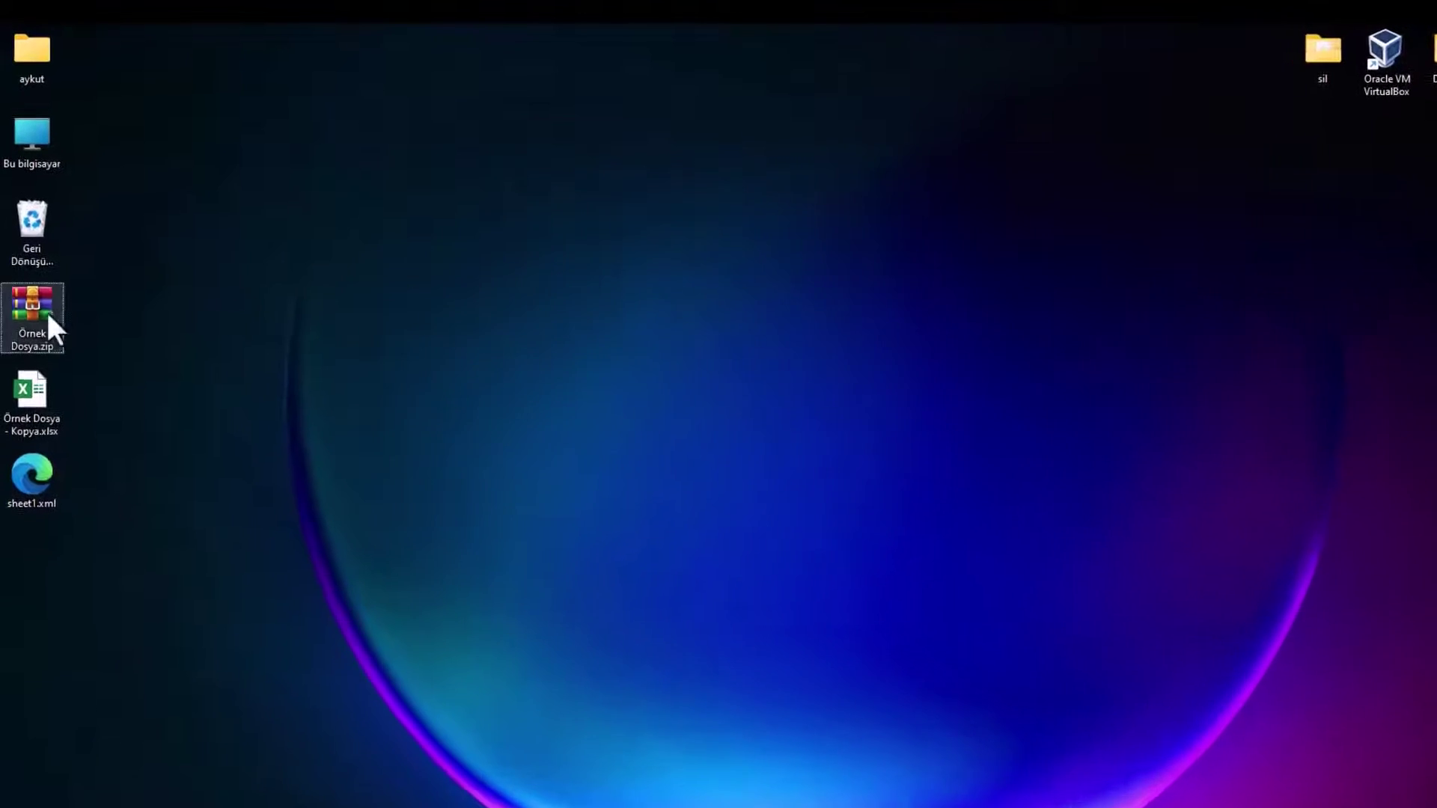
Rename Örnek Dosya.zip back to Örnek Dosya.xlsx, accepting the extension-change warning
right_click(38, 344)
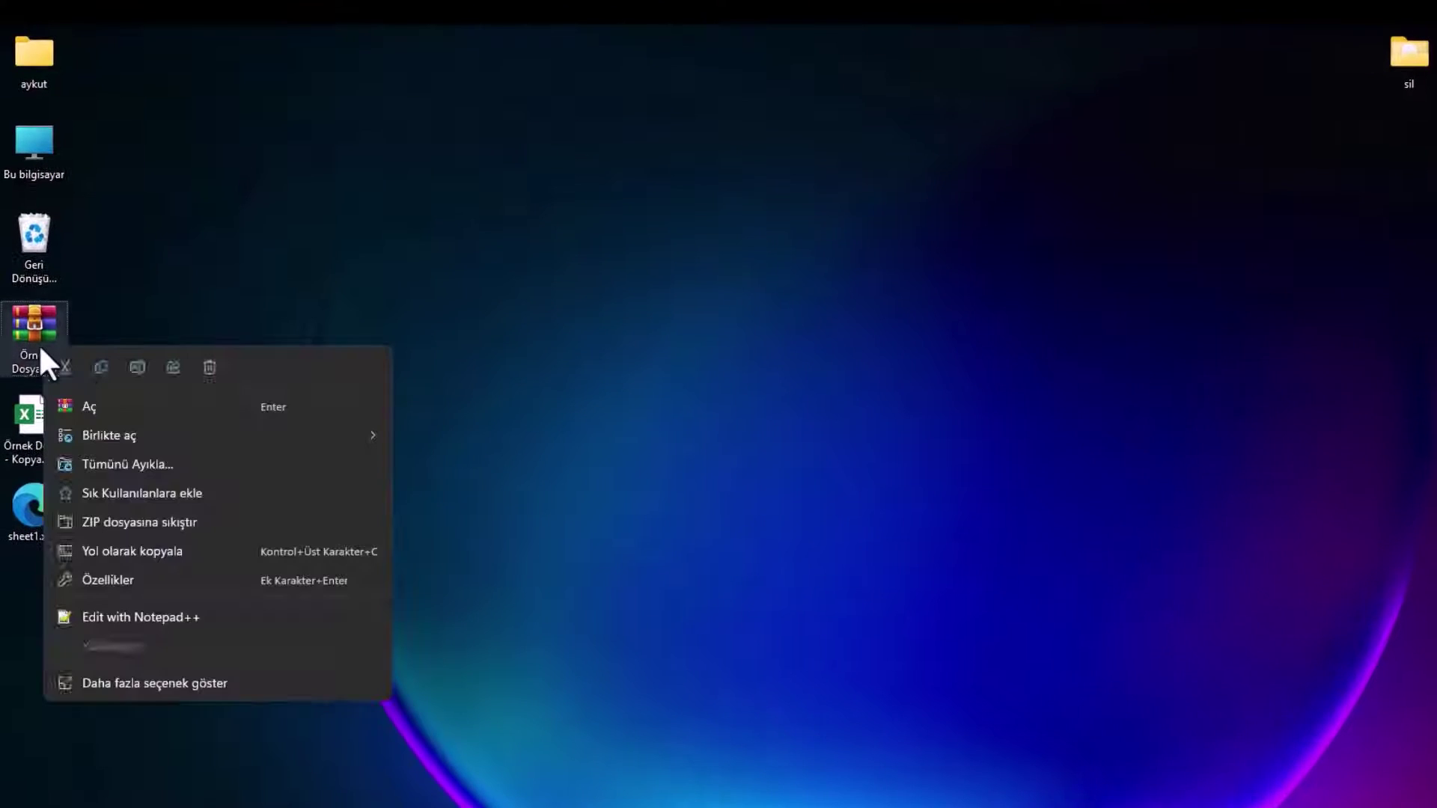
click(155, 686)
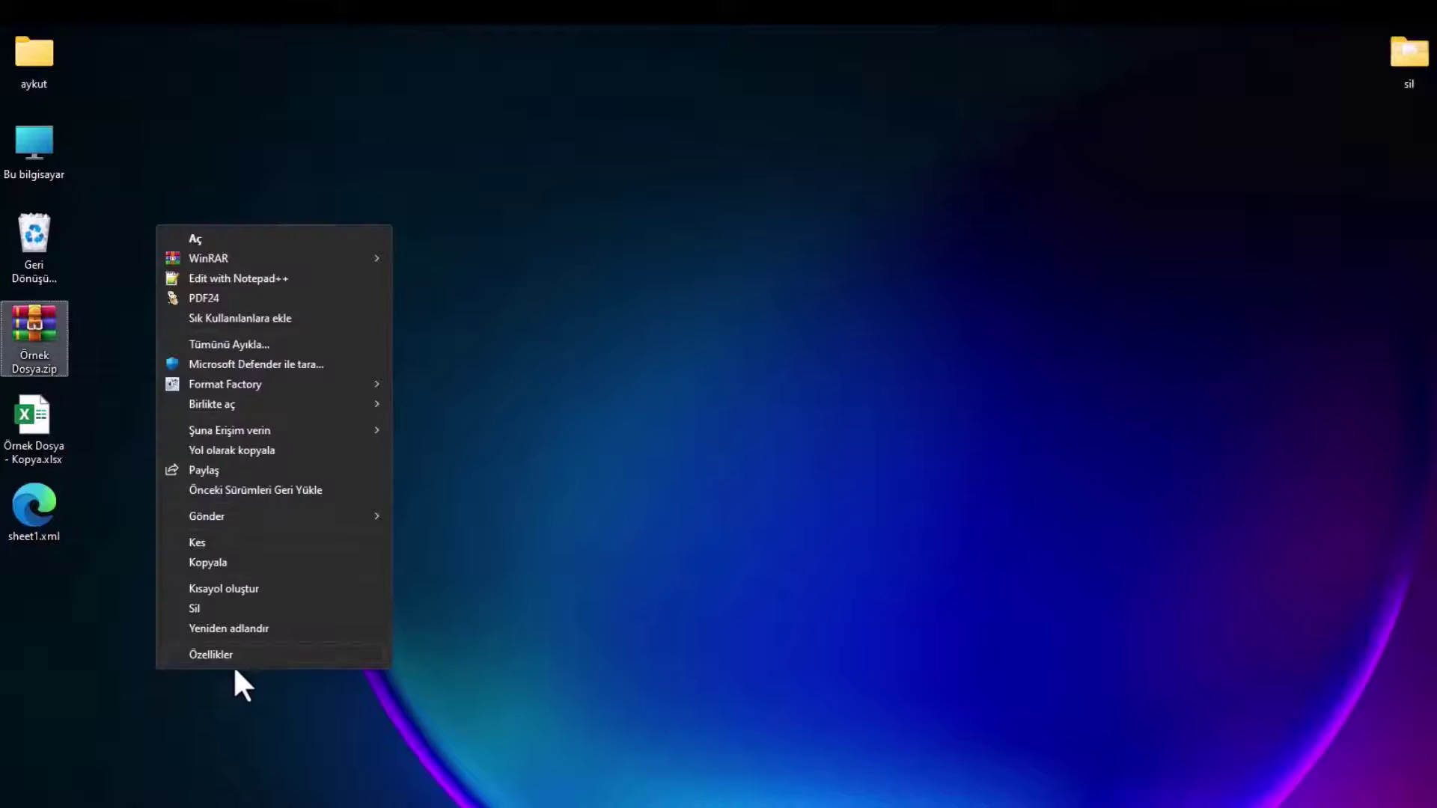
click(261, 626)
key(Right)
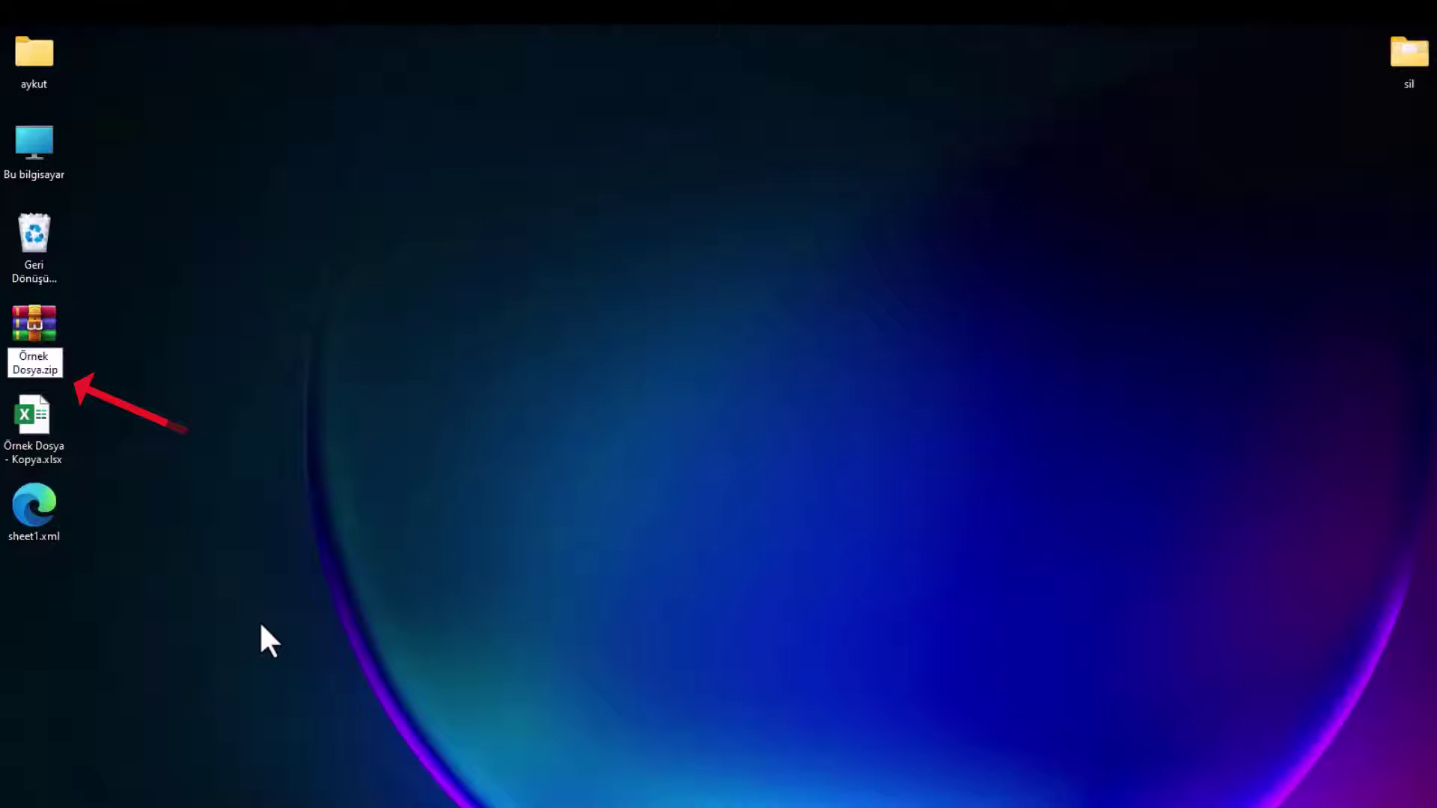
key(Right)
key(Right)
key(Right)
key(BackSpace)
key(BackSpace)
key(BackSpace)
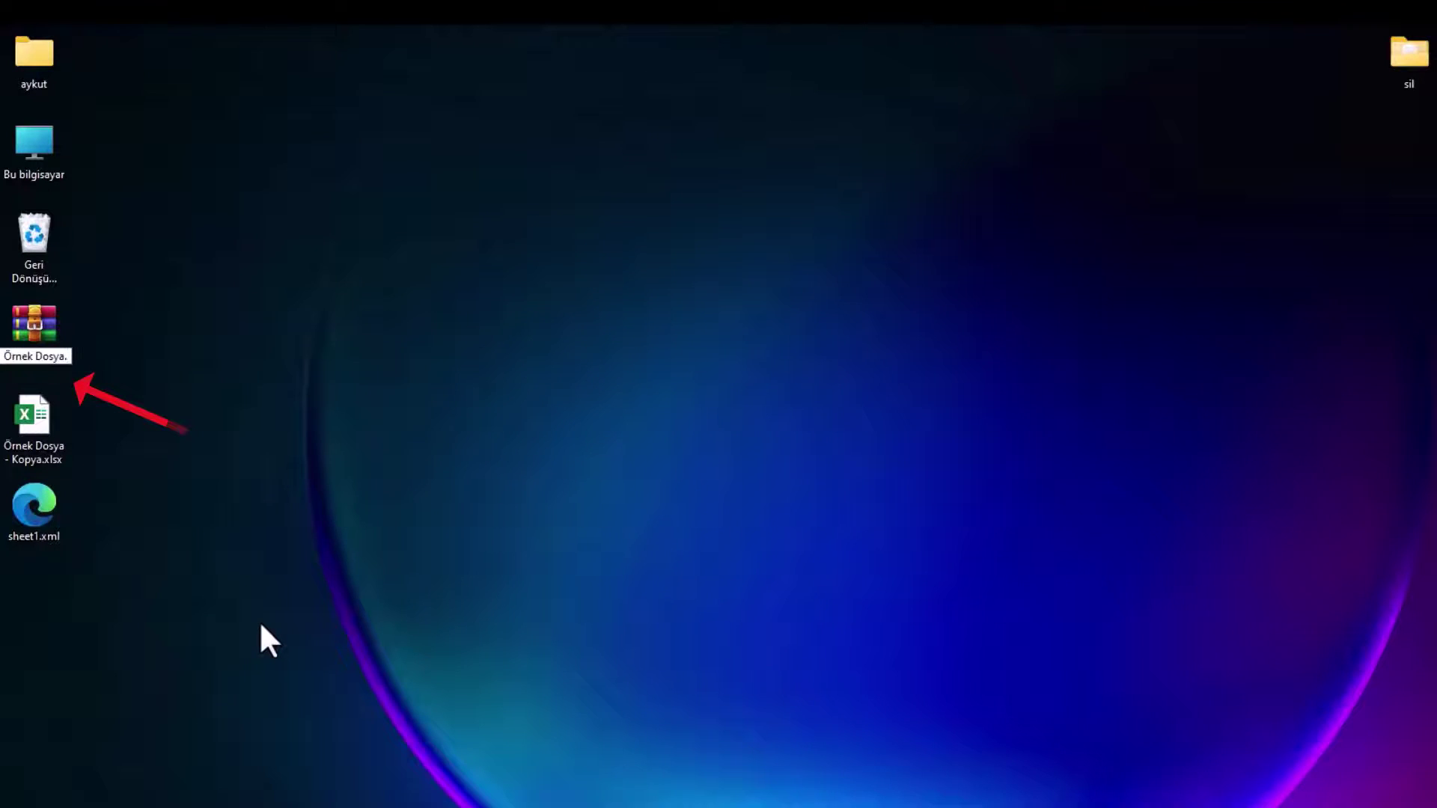
text(xlsx)
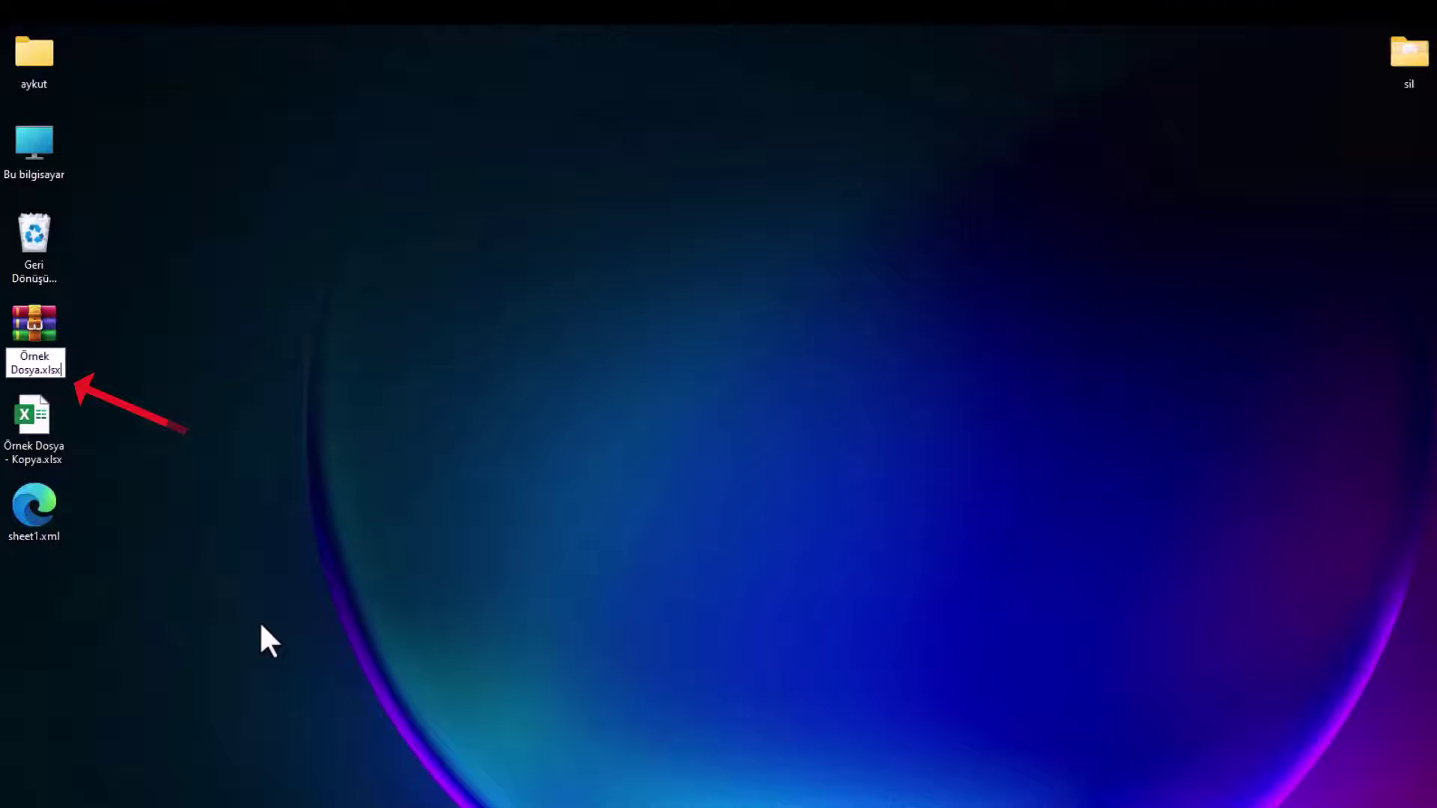
key(Return)
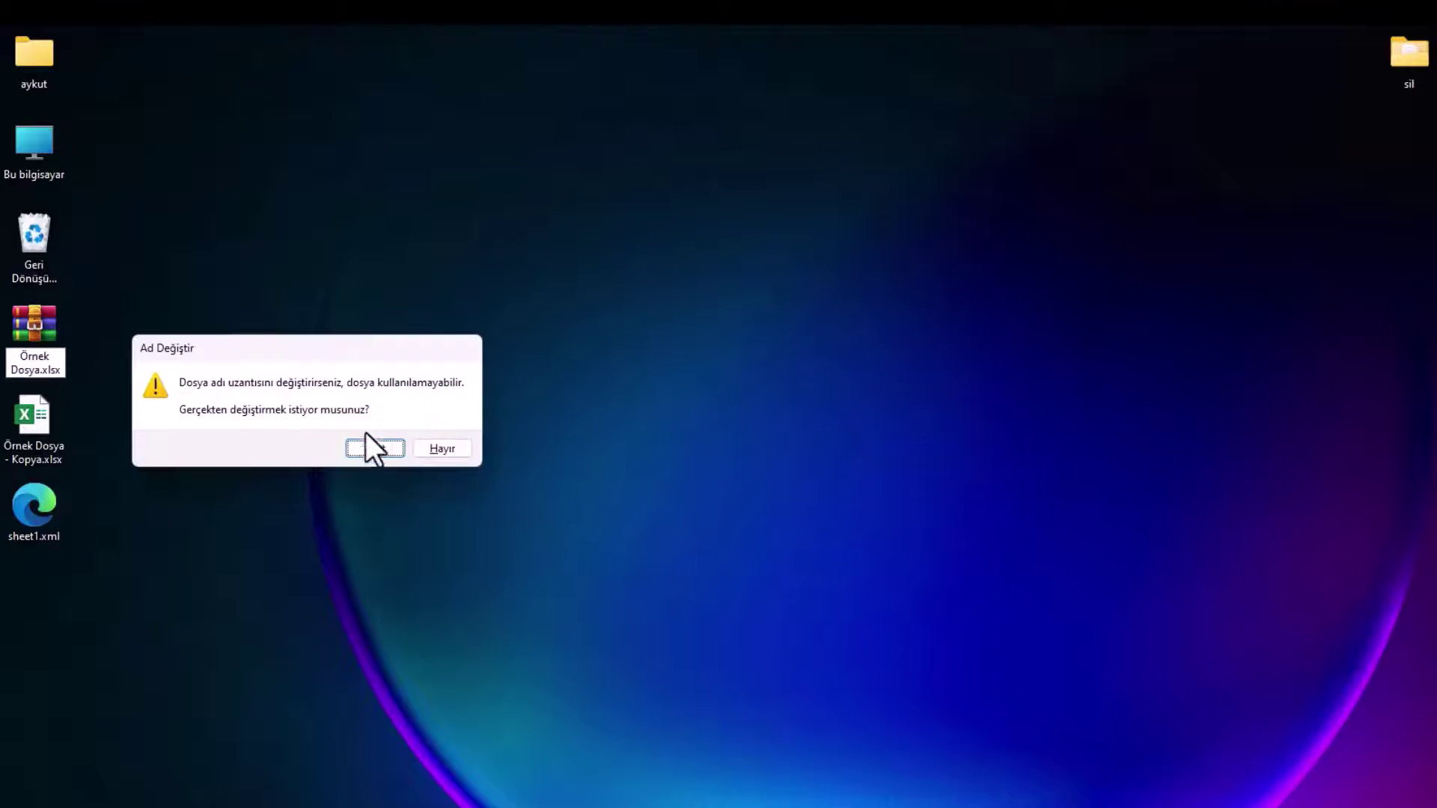
click(374, 448)
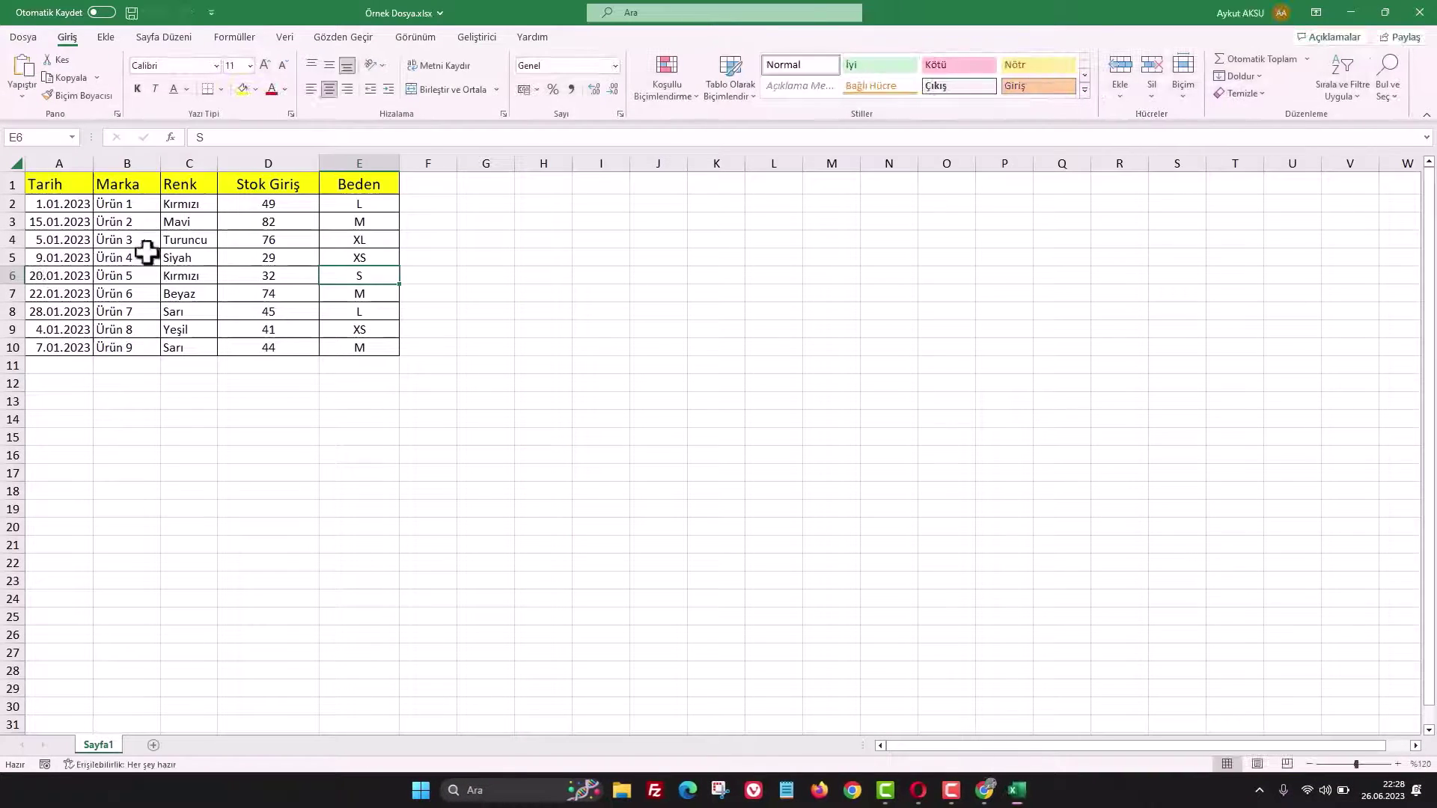
Type d into C6, D6 and D3, and t into E6, E5 and E3
click(214, 271)
text(d)
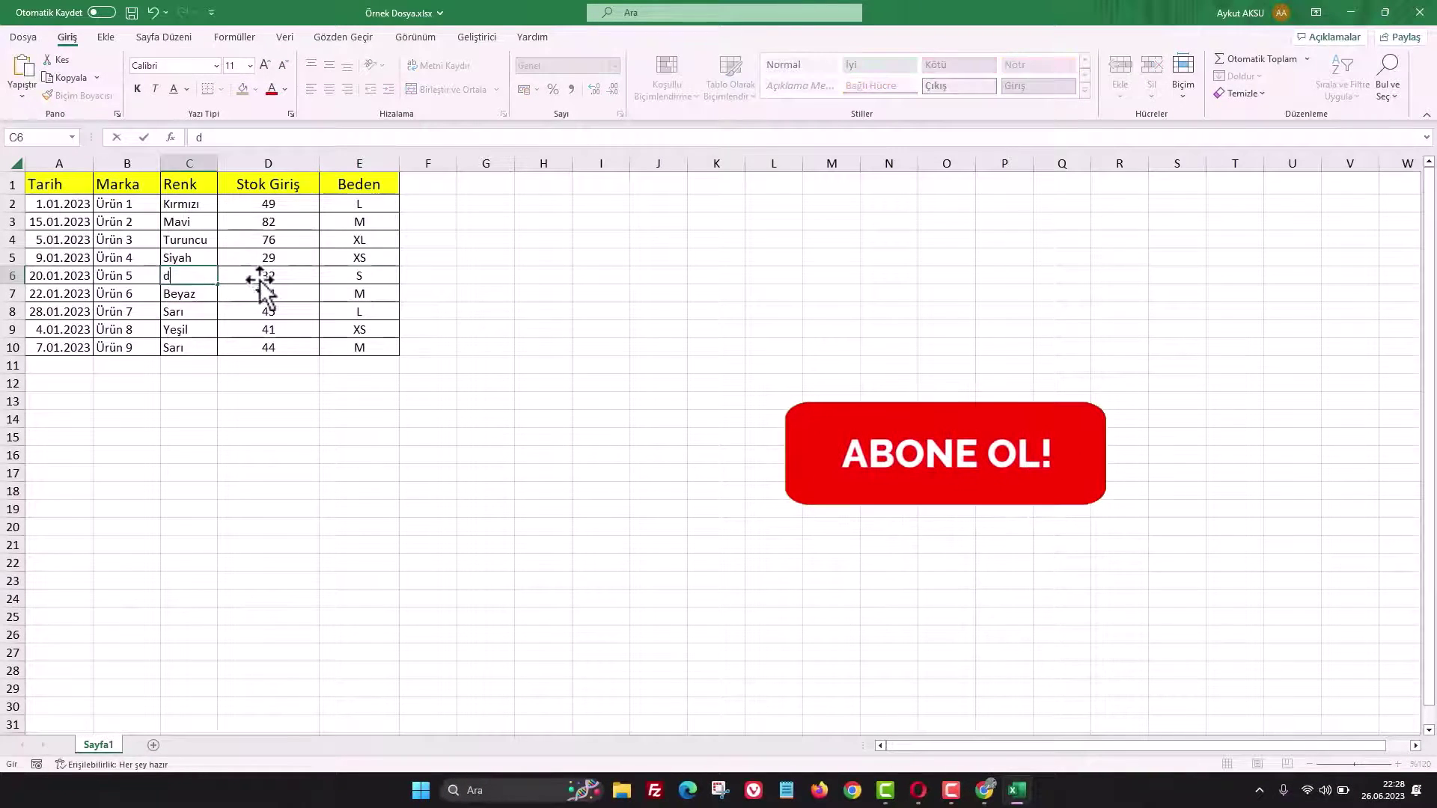
click(270, 275)
text(d)
click(293, 225)
text(d)
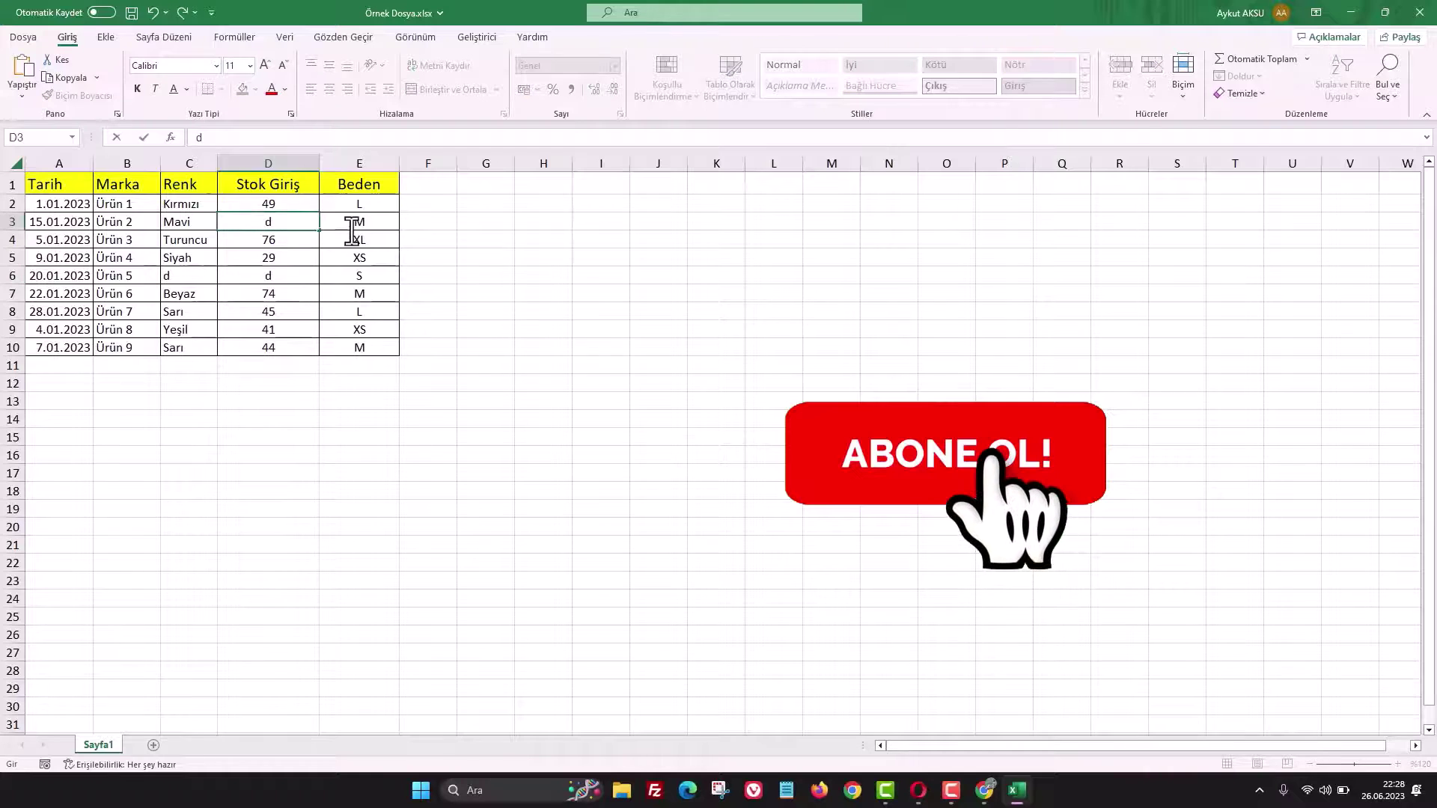
click(361, 273)
text(t)
click(362, 257)
text(t)
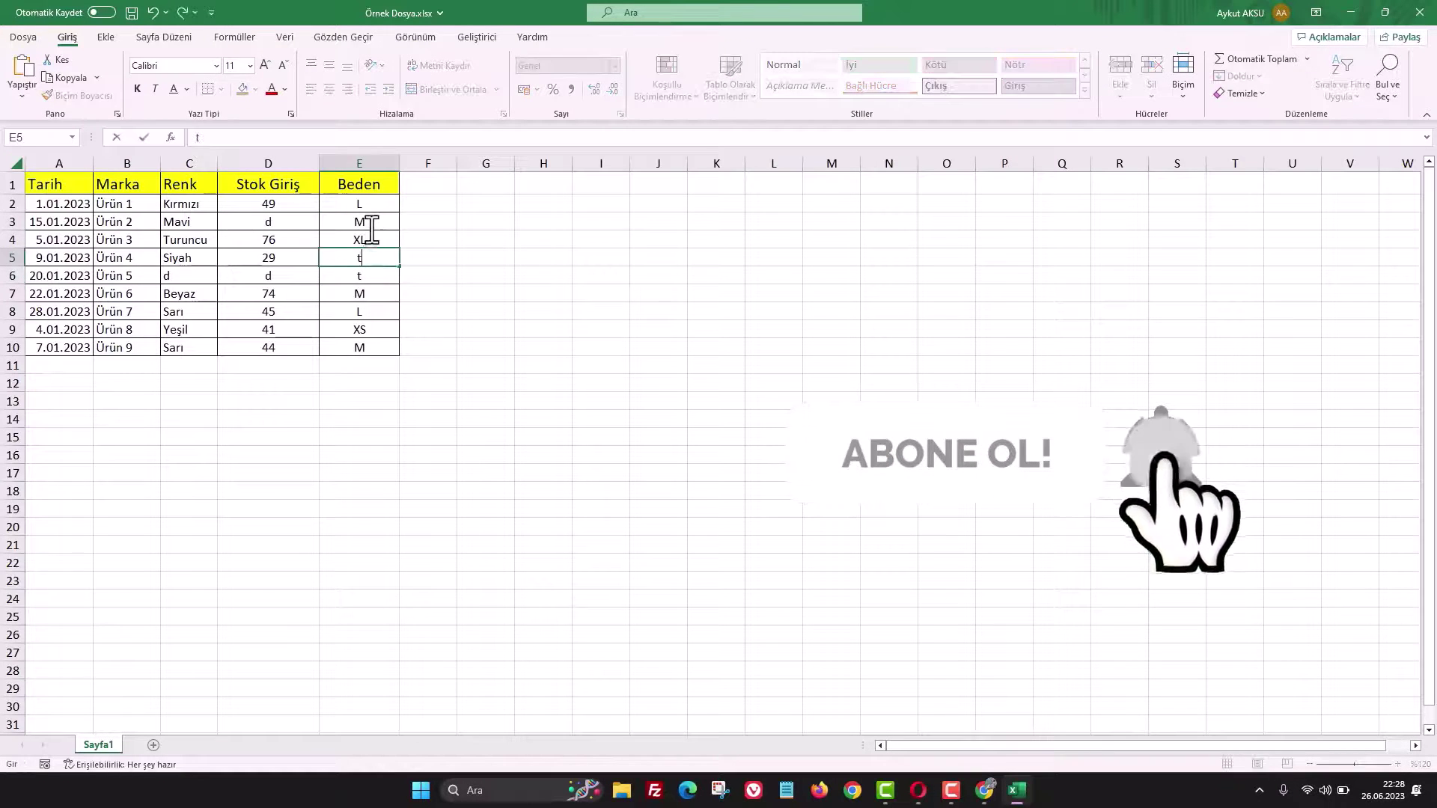
click(361, 221)
text(t)
Overwrite cells D2, D8, B7, A5 and D9 with t
click(279, 207)
text(t)
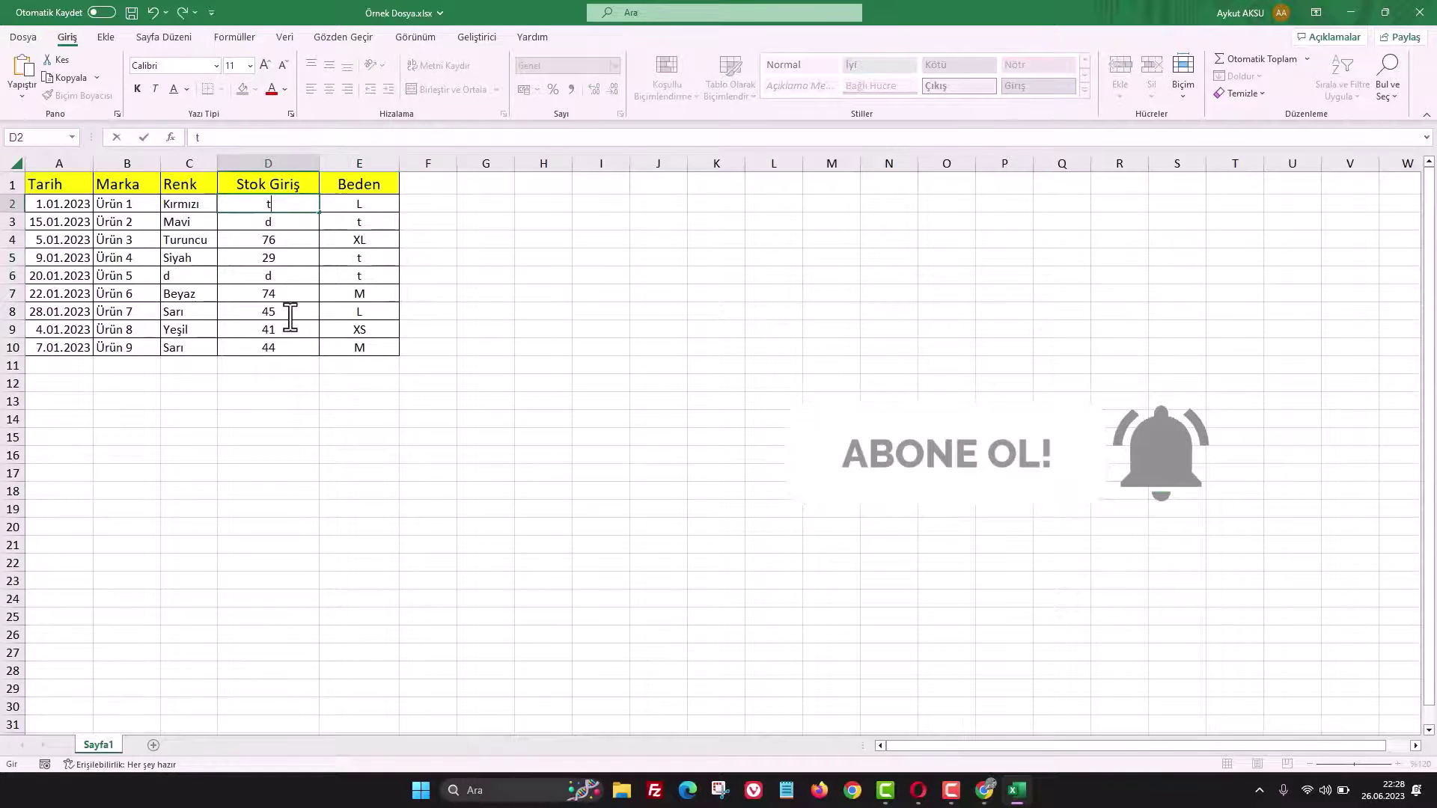
click(288, 311)
text(t)
click(105, 295)
text(t)
click(52, 258)
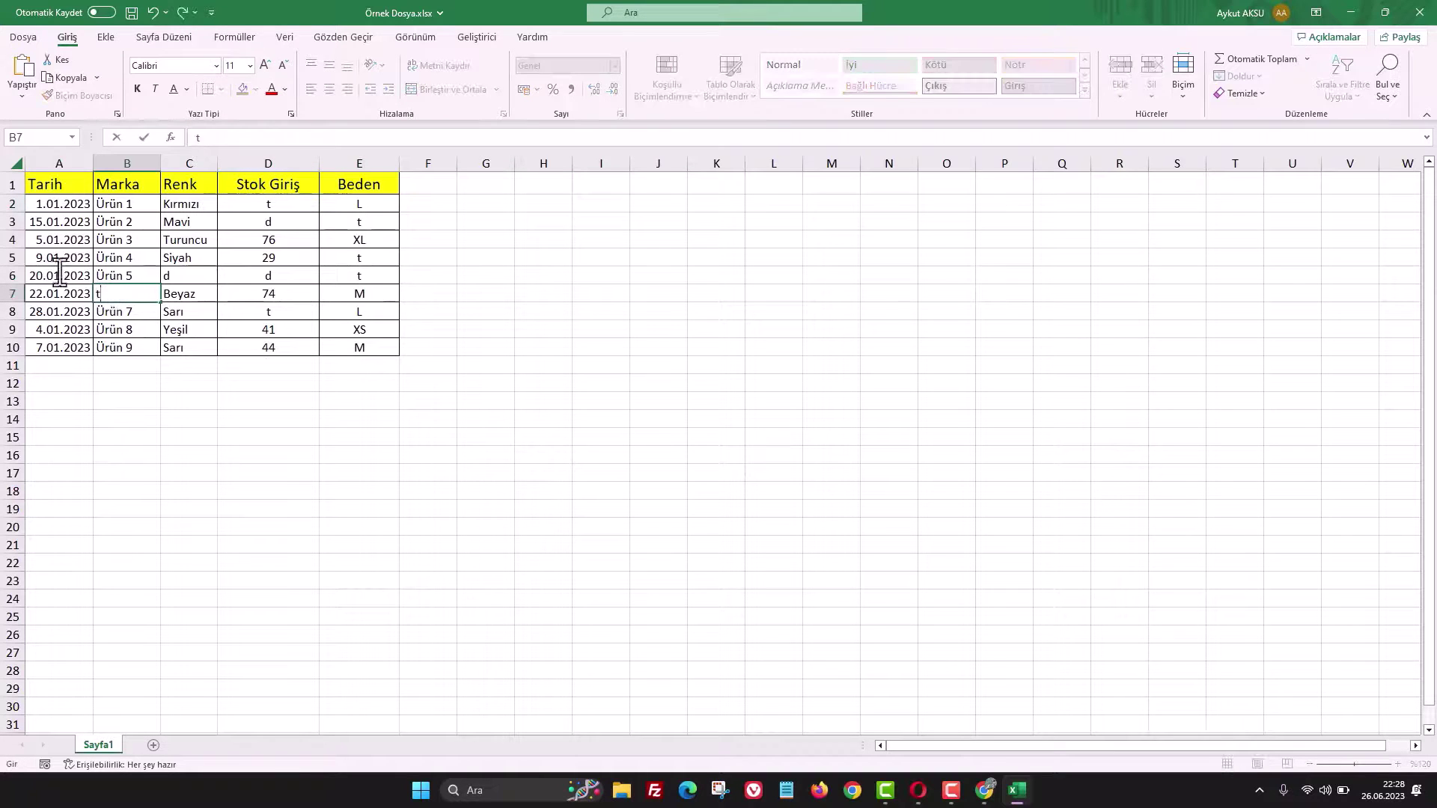
text(t)
click(291, 332)
text(t)
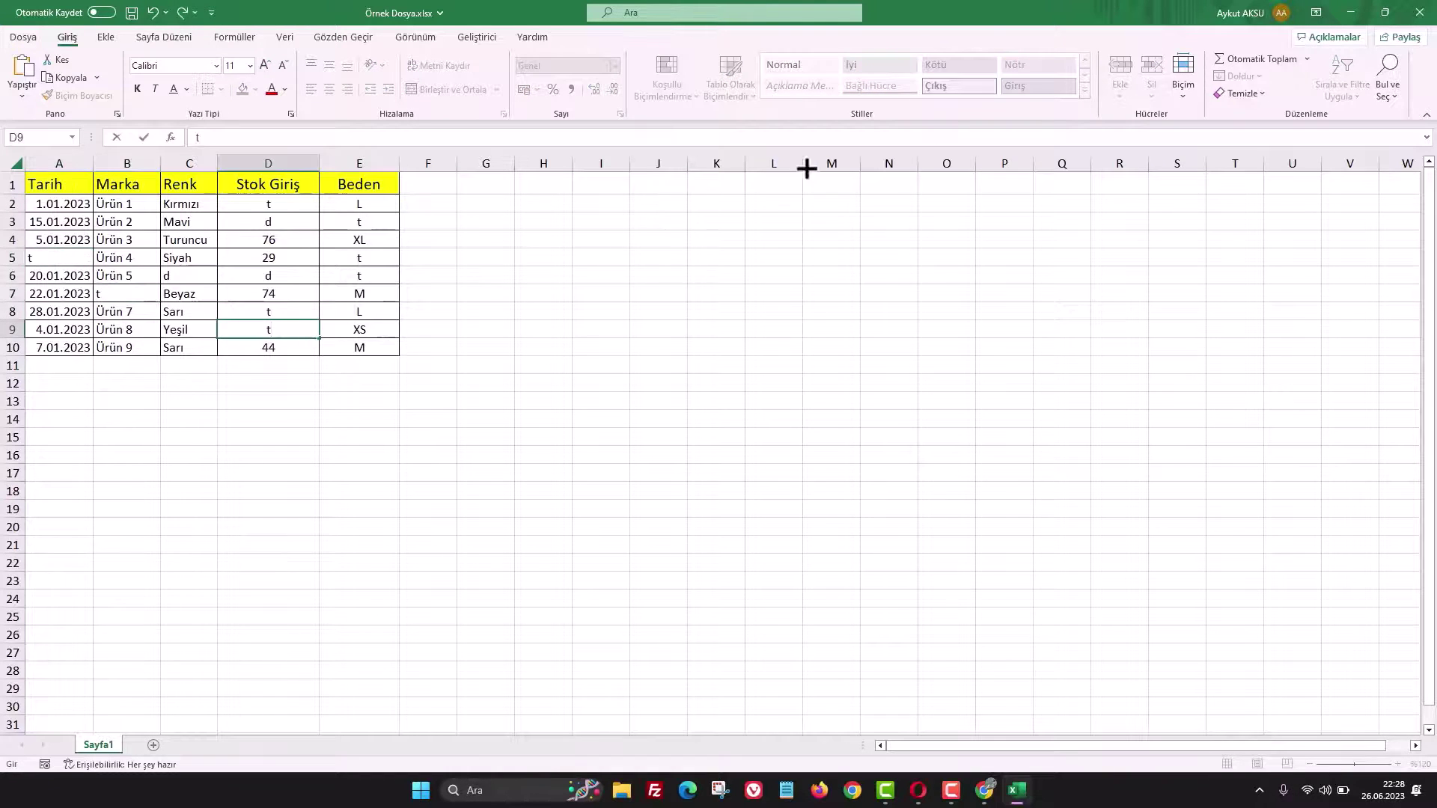